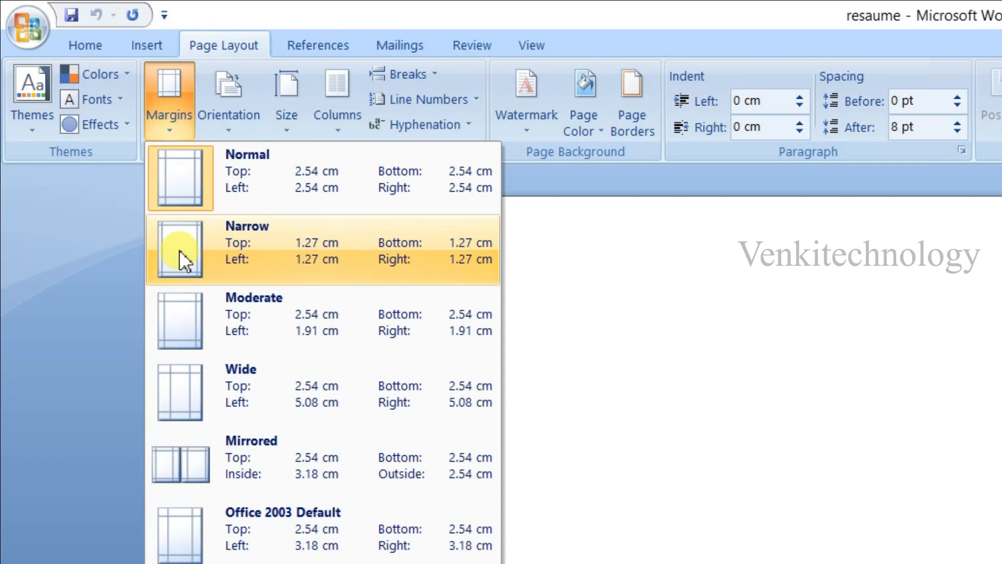
- Apply the Narrow page margins and enter the title "Resume" at the start of the document
click(179, 250)
text(Resume)
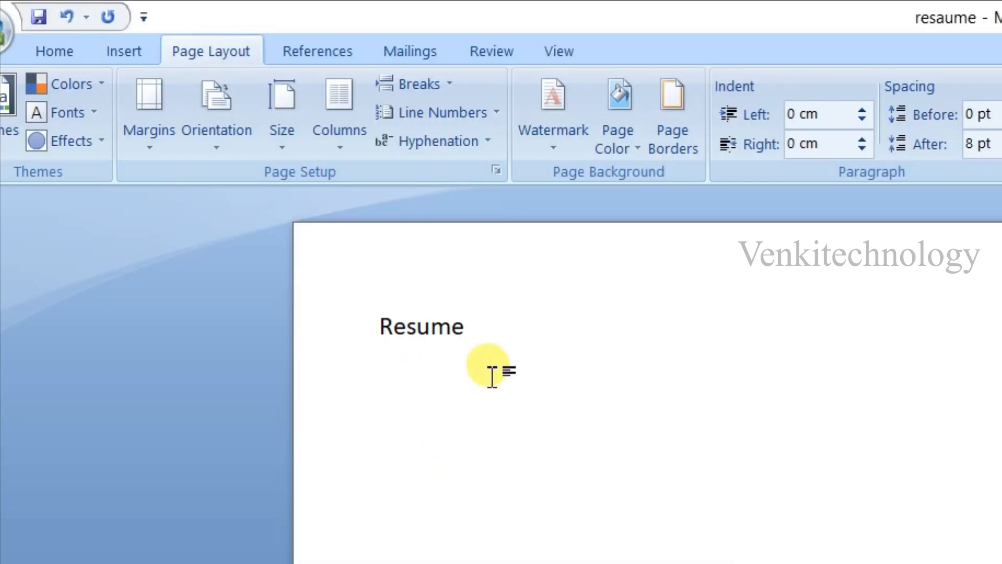
- Format the "Resume" title as 20 pt, bold, underlined and centred
drag(313, 211, 215, 193)
click(57, 52)
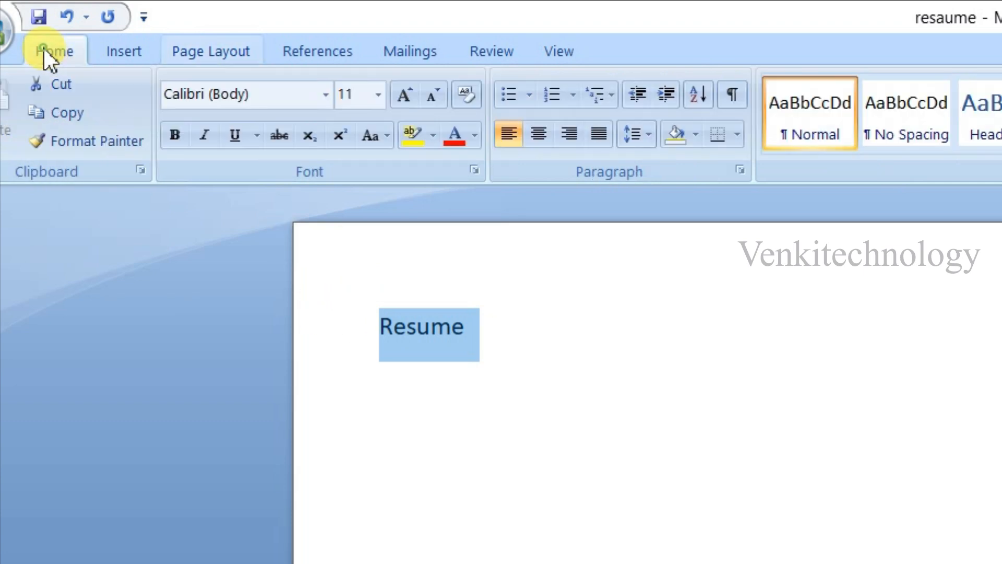
click(378, 95)
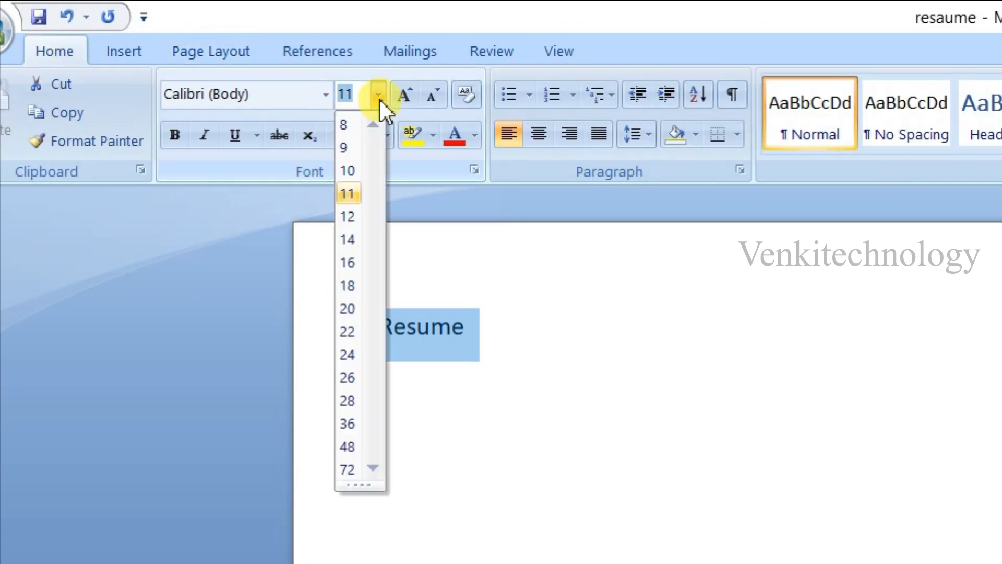
click(348, 310)
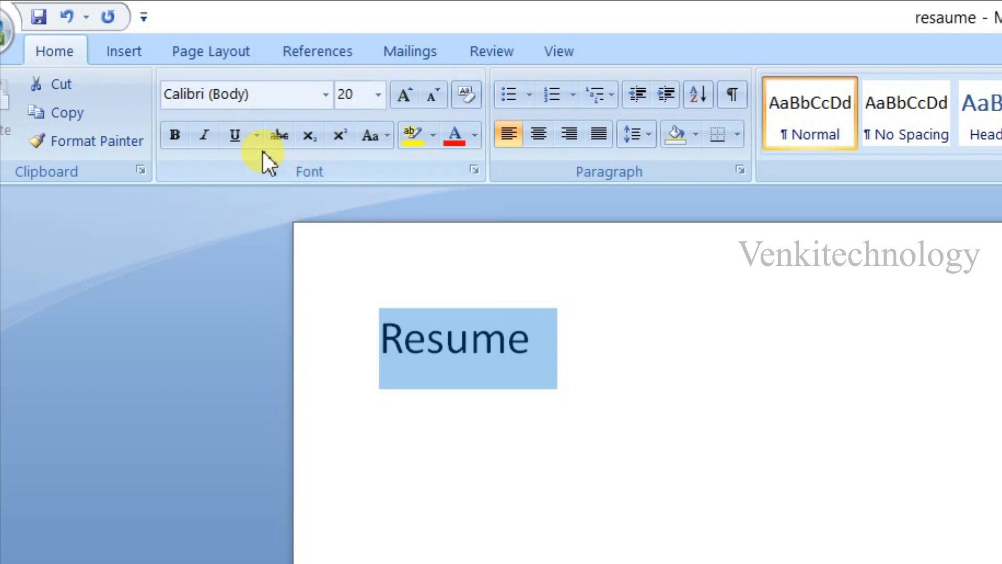
click(172, 136)
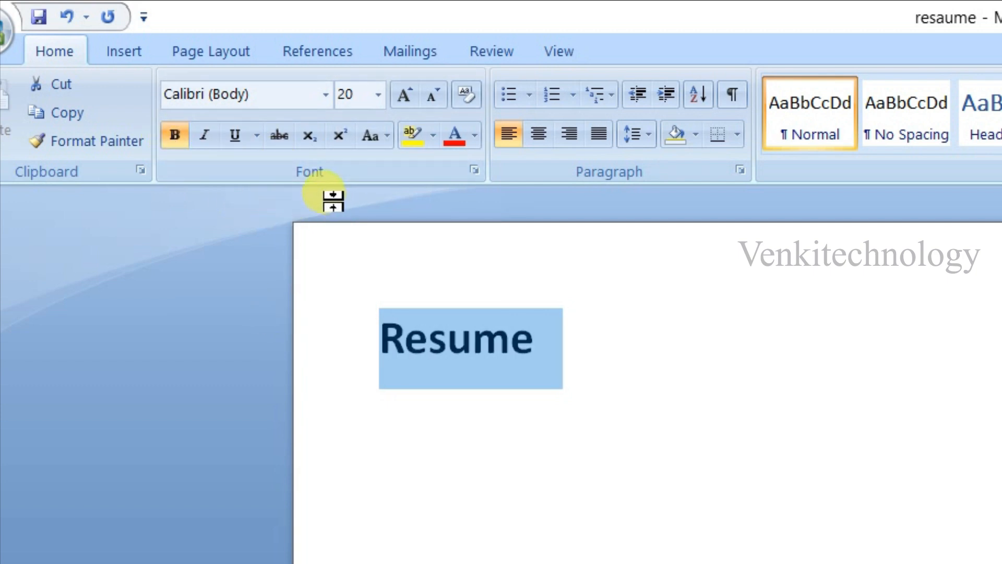
click(236, 136)
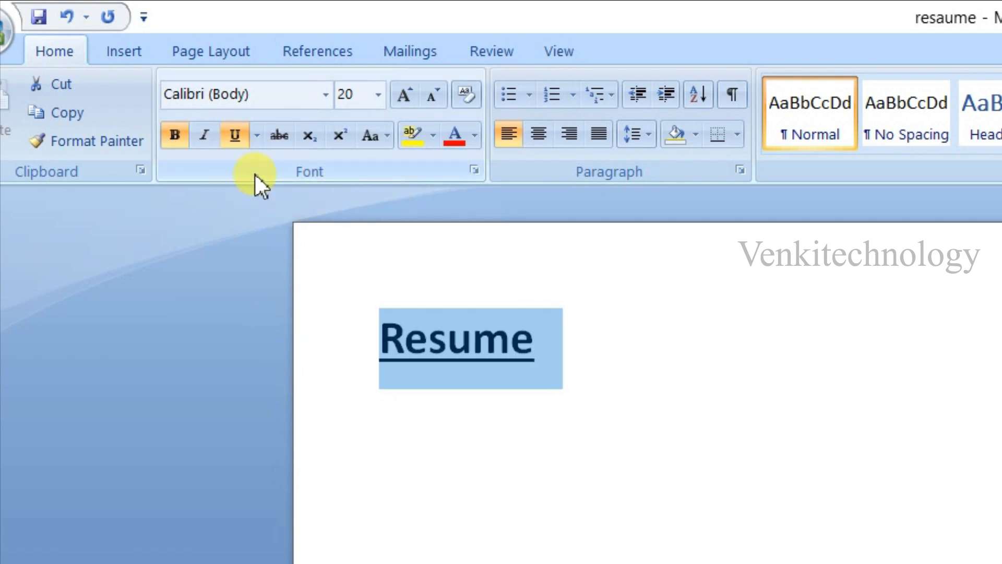
click(535, 135)
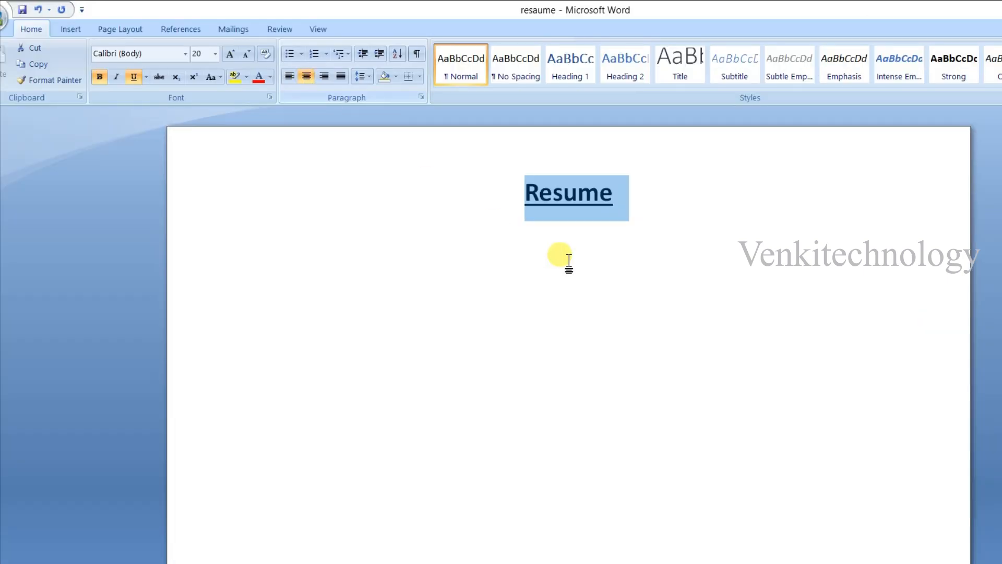
click(624, 202)
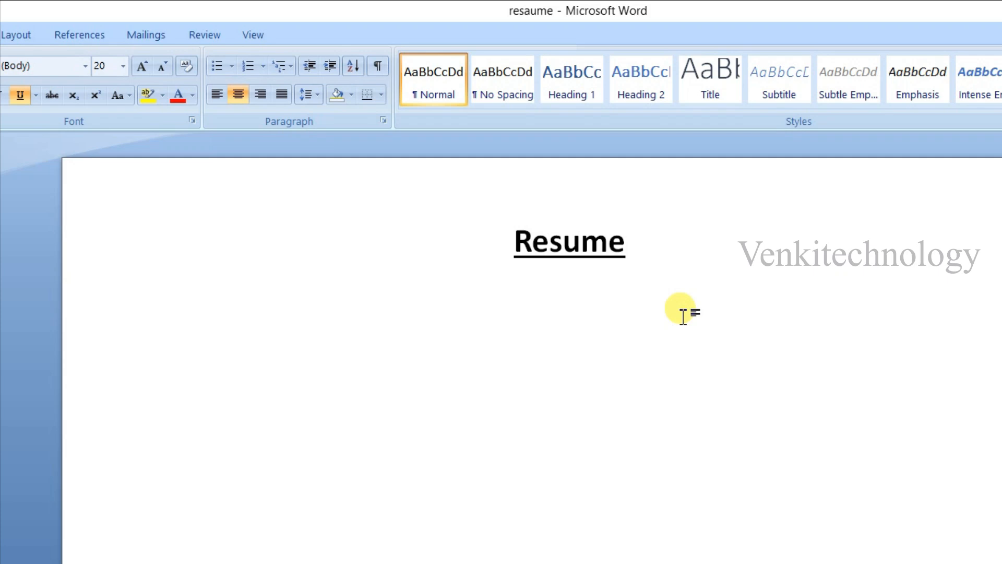
- Start a new line below the title, left-aligned without bold or underline, with font size 14
key(Return)
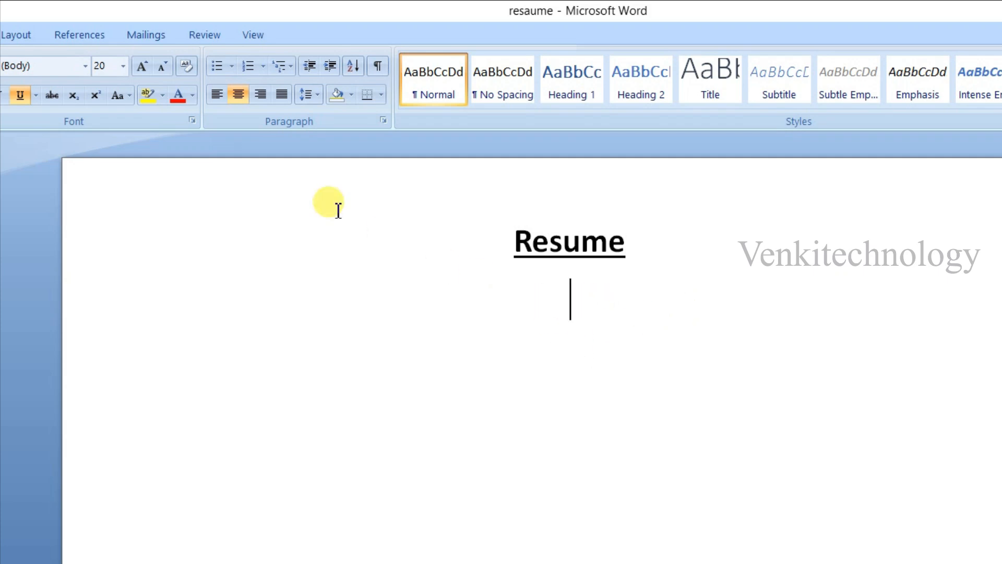
click(217, 96)
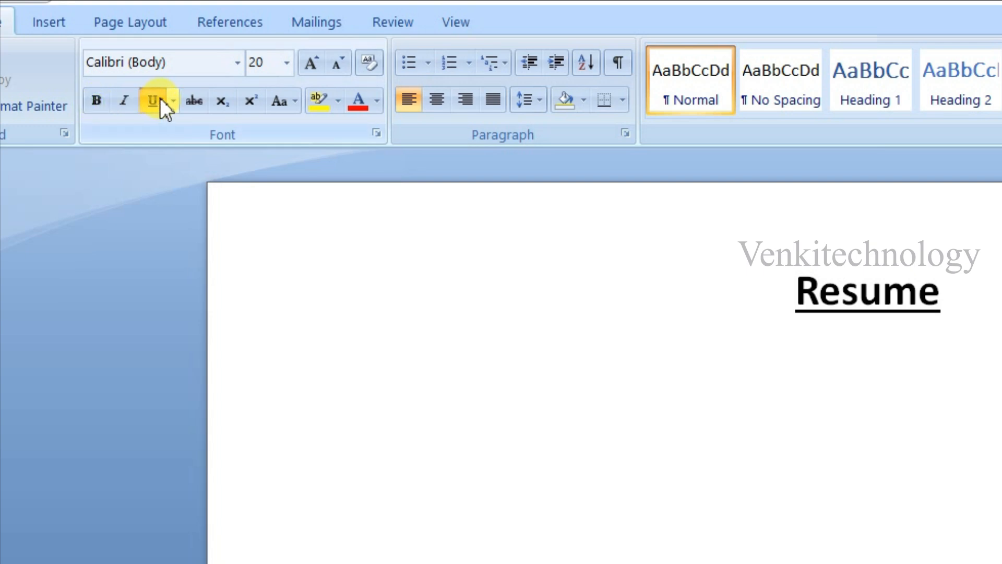
click(159, 98)
click(289, 70)
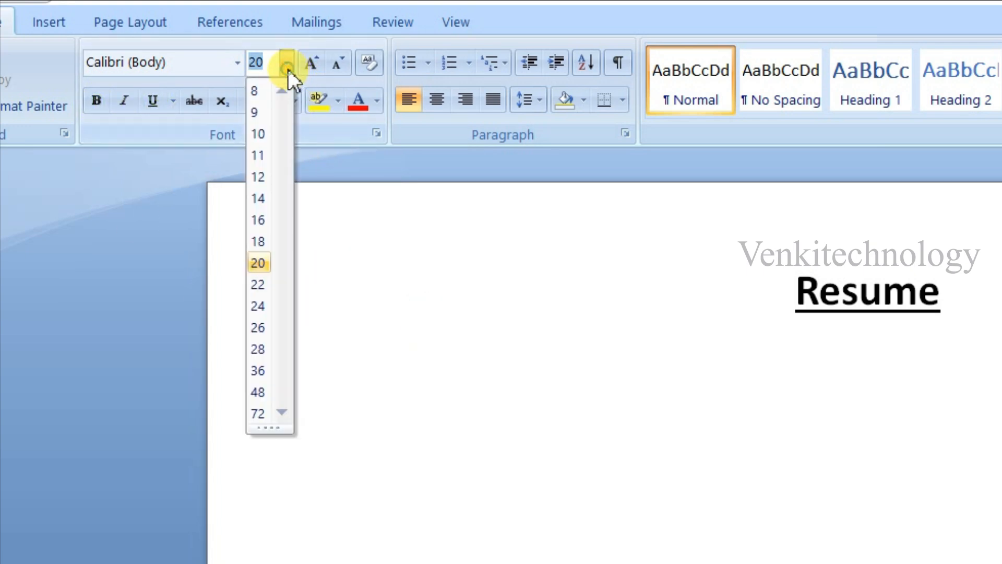
click(265, 200)
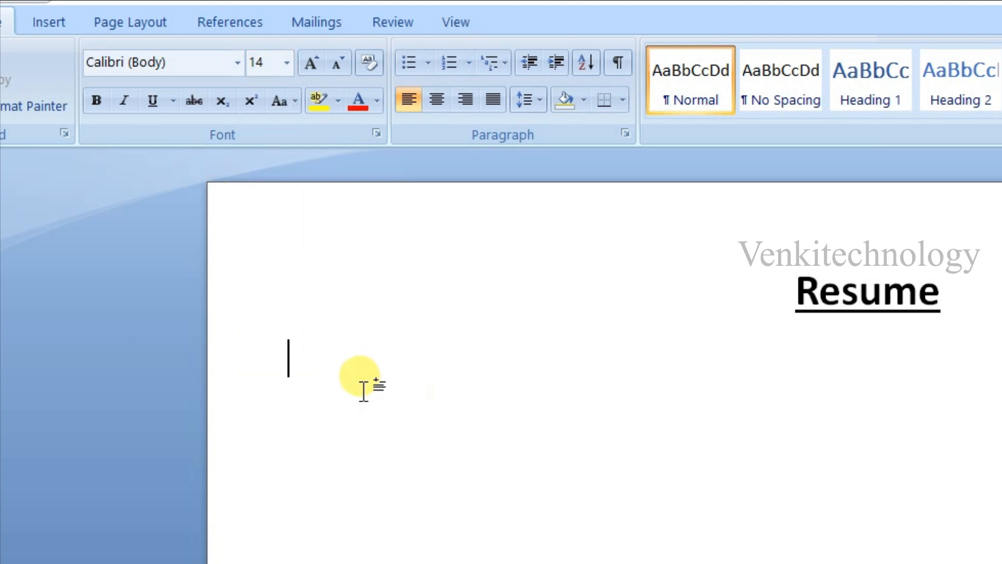
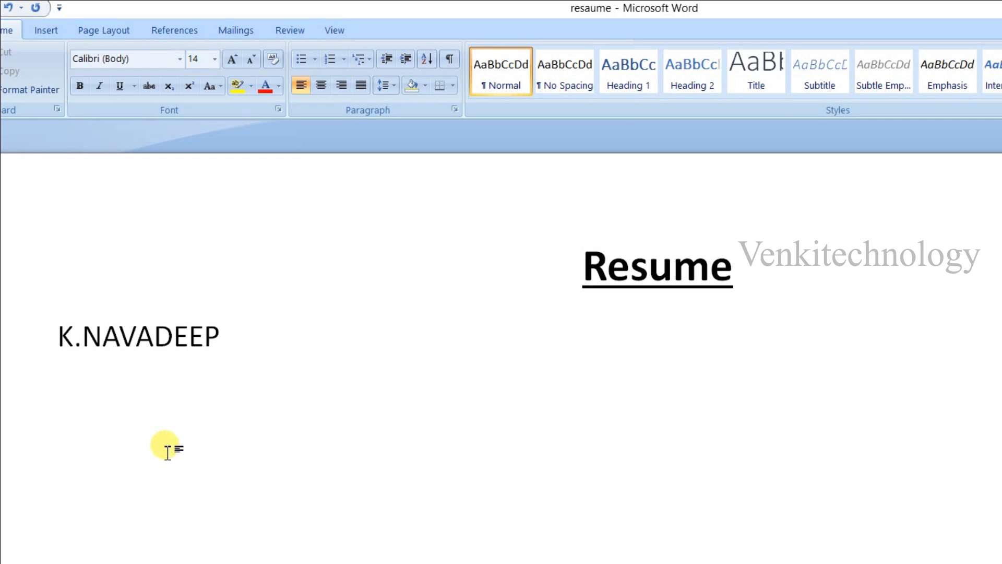
- Enter the applicant's full name below the title and make it bold
drag(223, 337, 55, 334)
click(79, 85)
click(238, 386)
- Enter the applicant's postal address in regular weight below the name, with house number, locality, city and postal code on separate lines
key(Return)
click(79, 85)
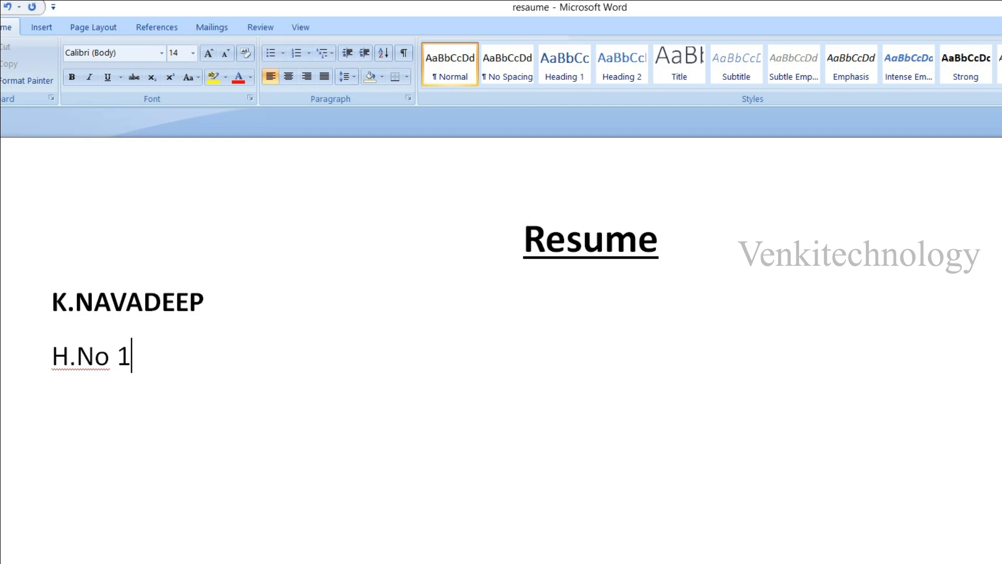
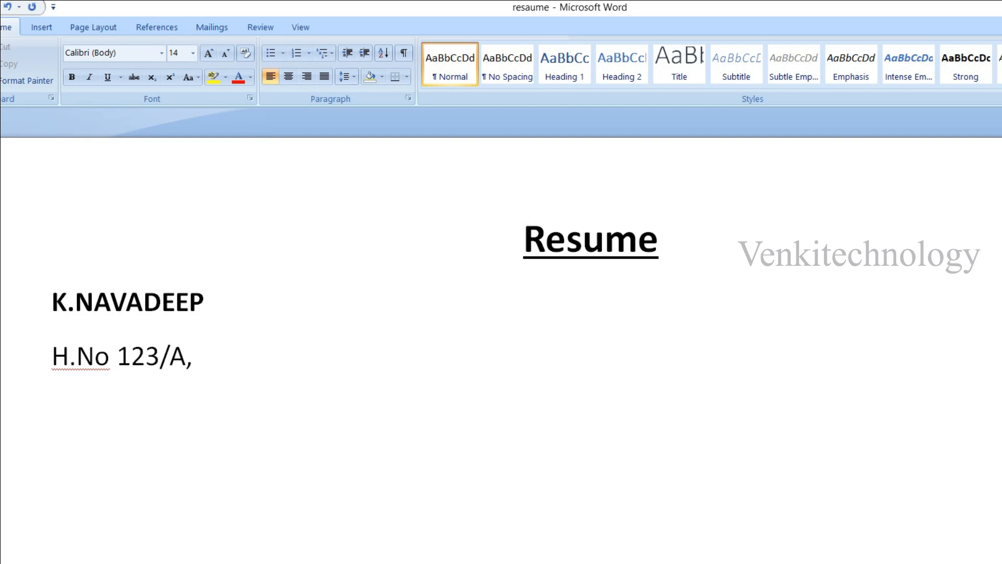
key(Return)
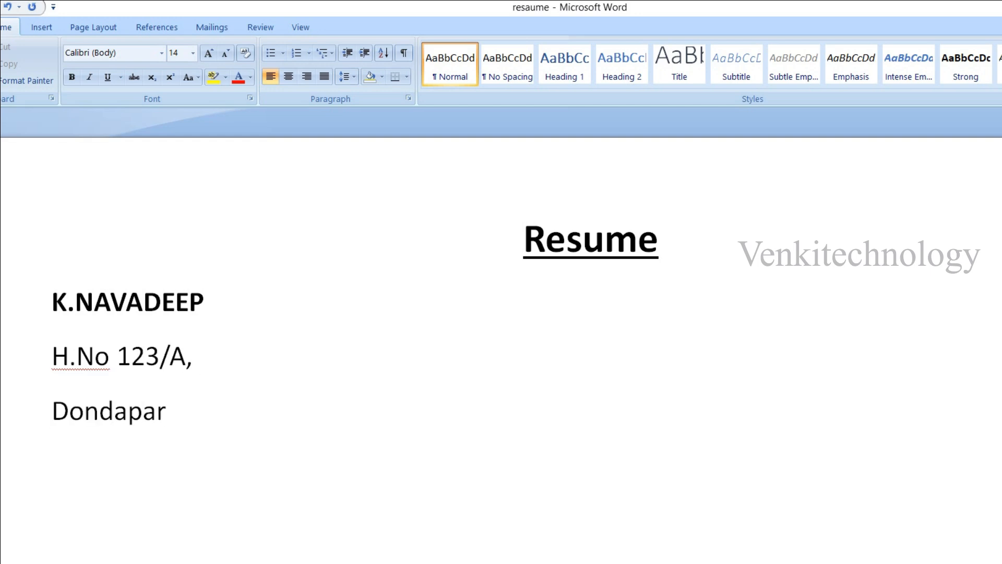
key(Return)
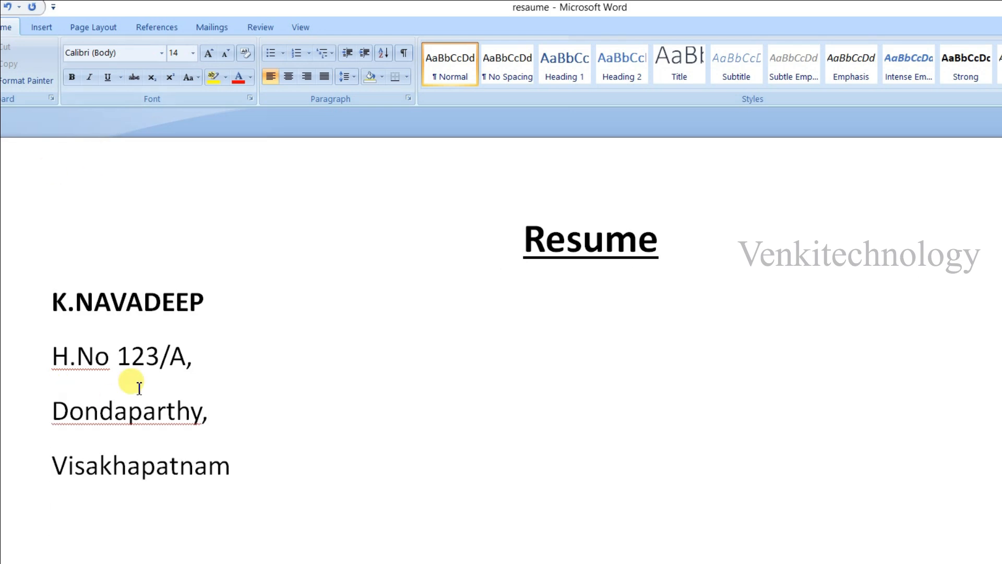
key(Return)
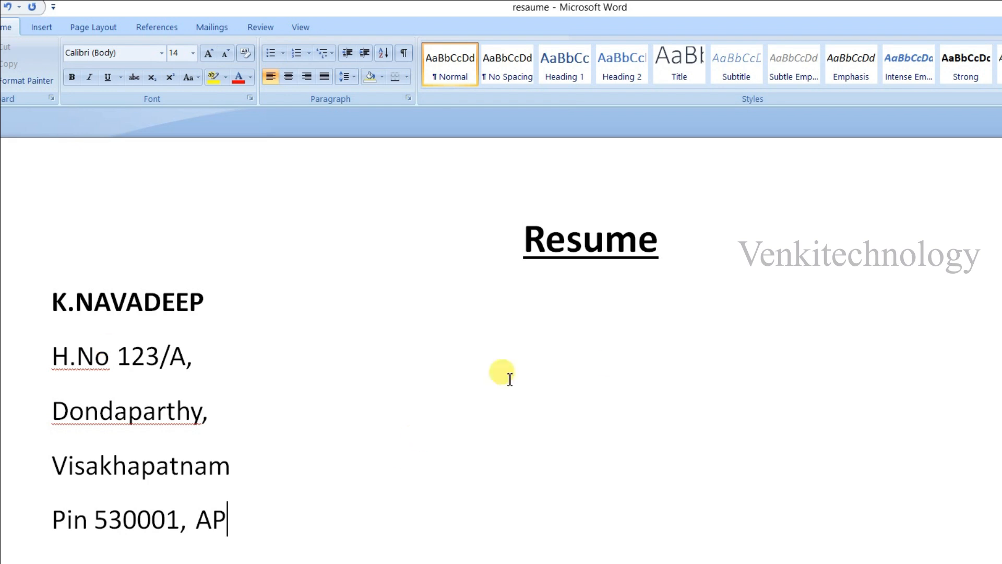
- Insert a full-width horizontal line below the address by entering three hyphens as an automatic border
key(Return)
text(-)
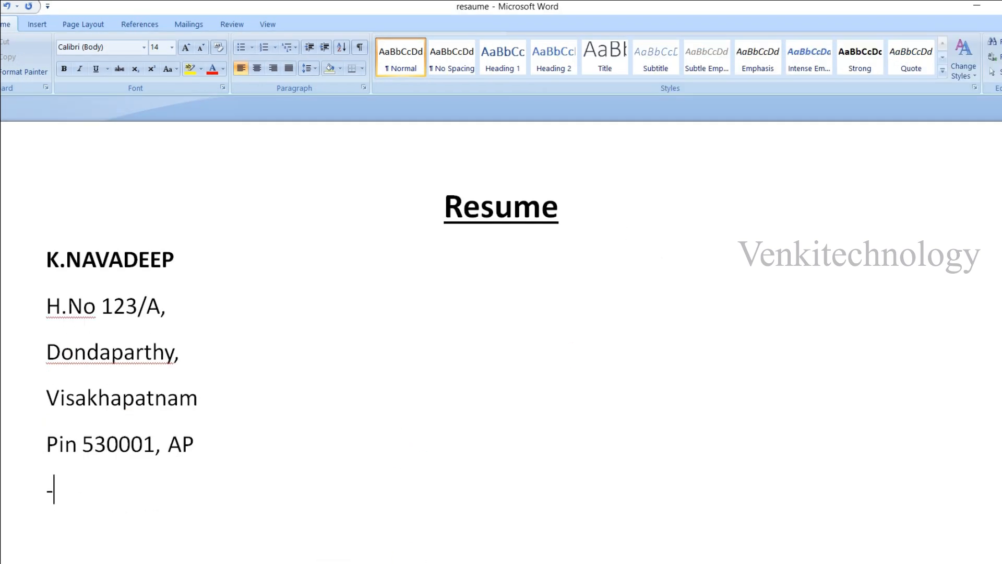
text(-)
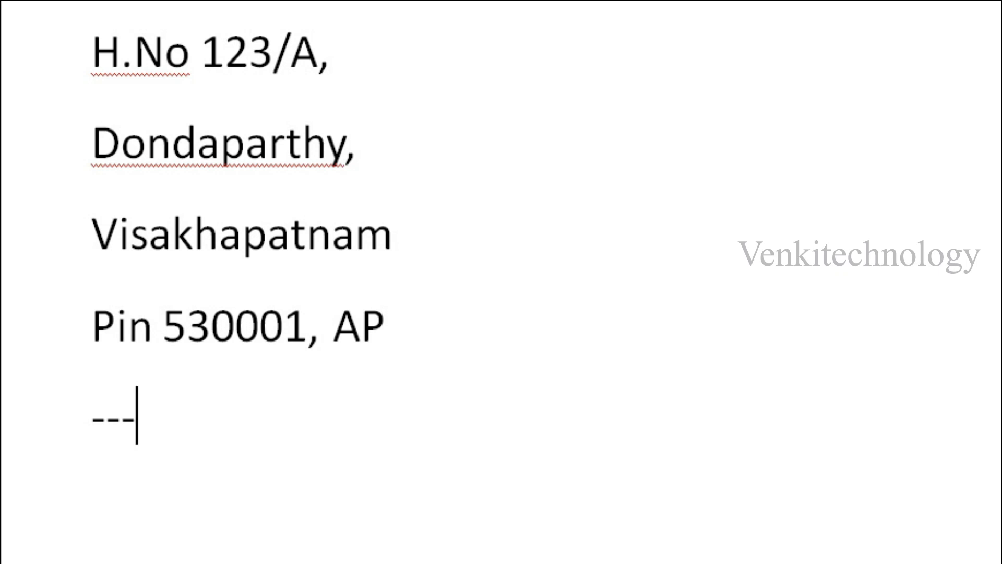
text(-)
key(Return)
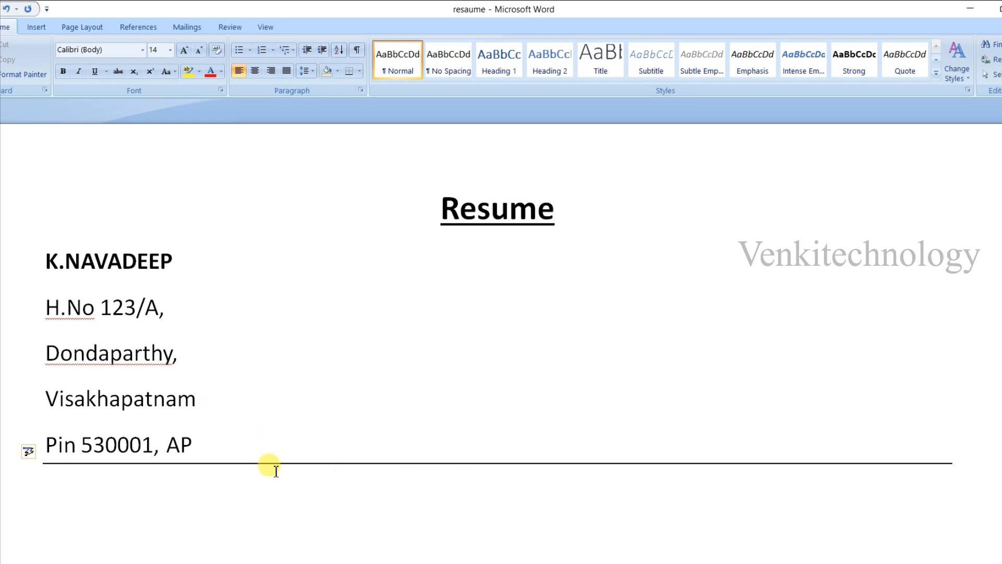
- Enter the applicant's e-mail address on the right-hand side of the page, level with the city line
click(205, 400)
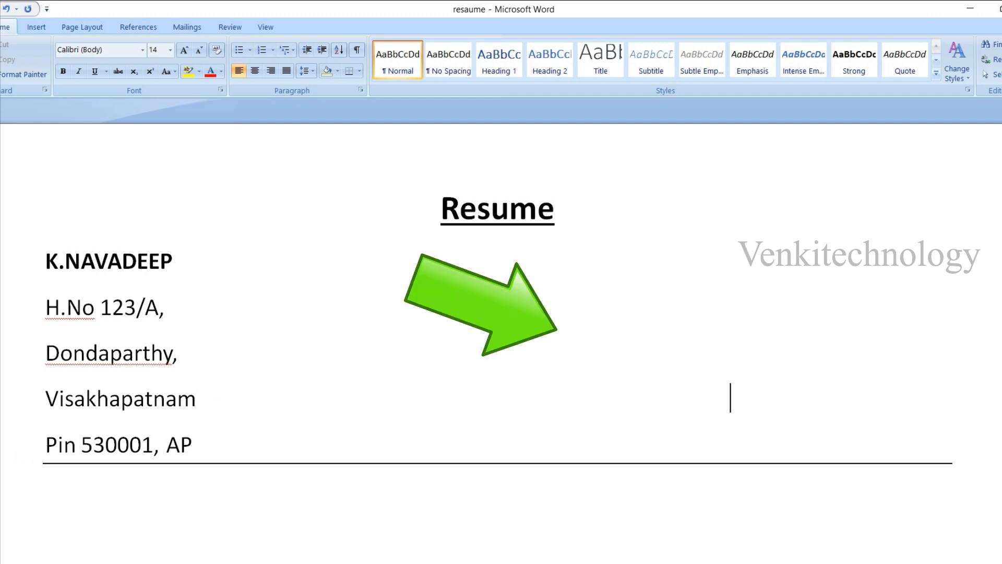
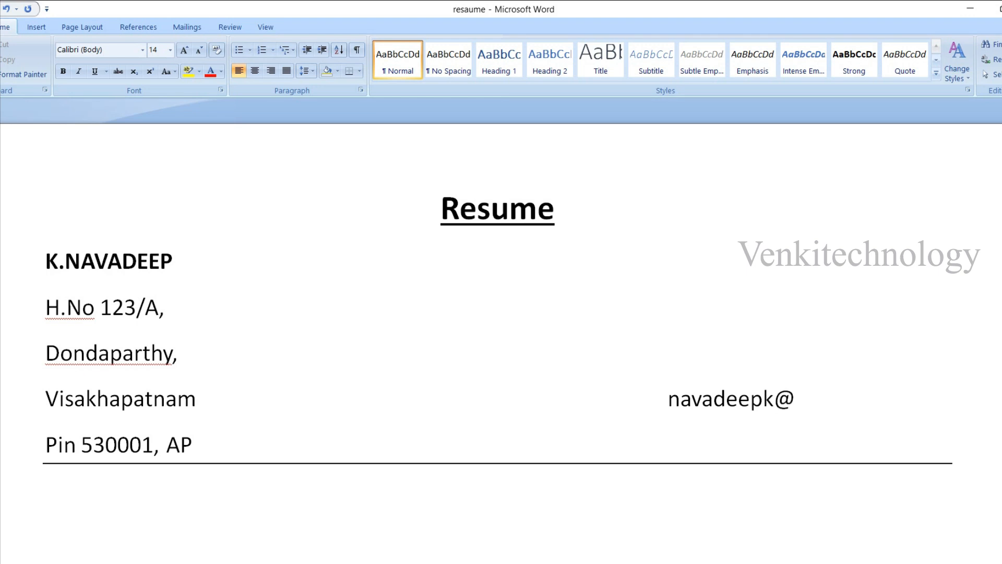
- Insert the Wingdings envelope symbol, character code 42, directly before the e-mail address
click(667, 399)
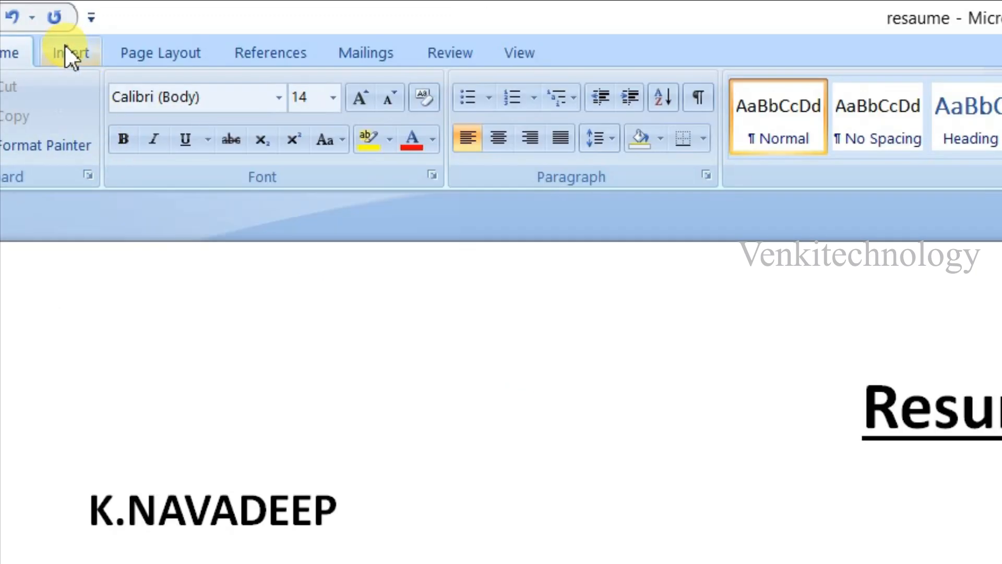
click(68, 53)
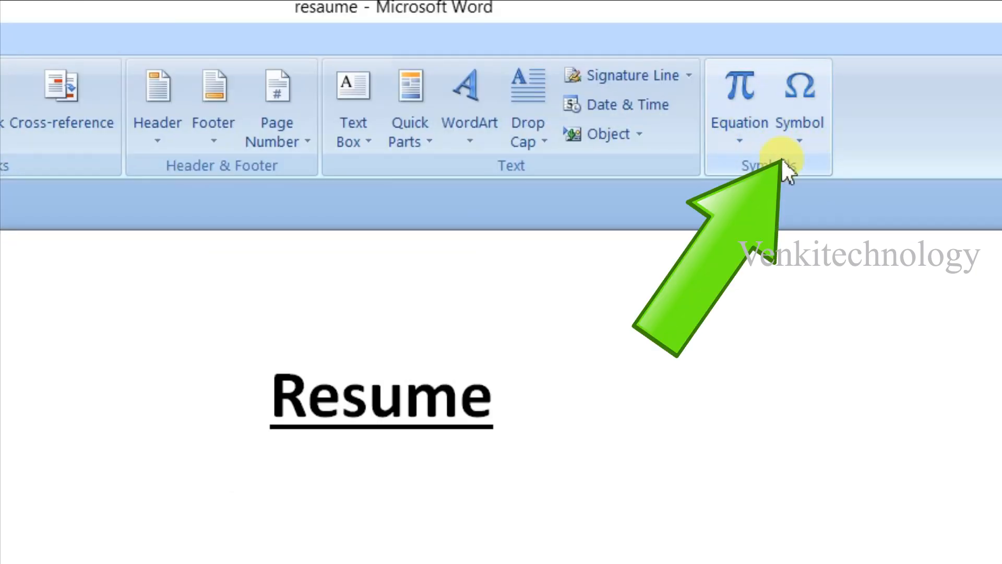
click(798, 137)
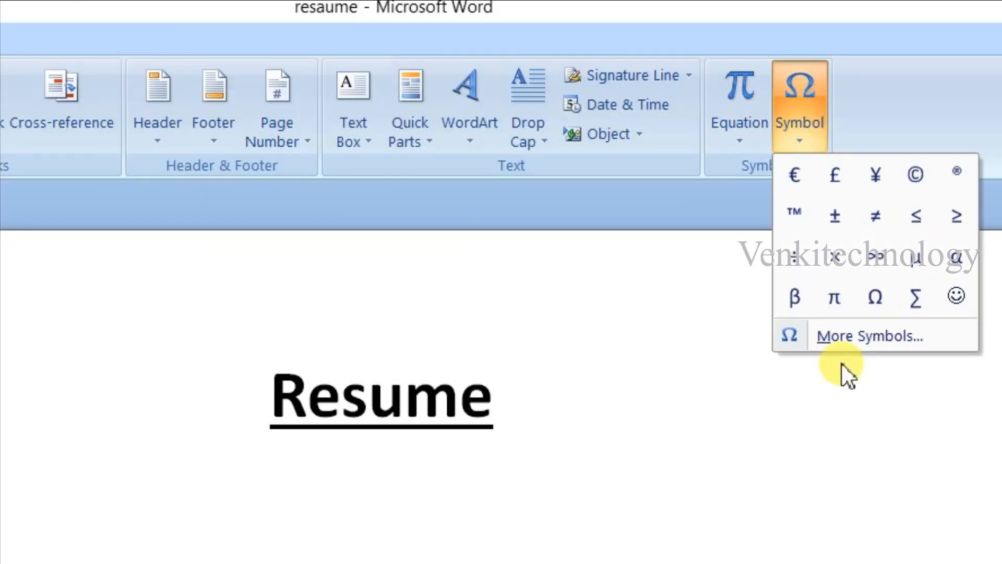
click(856, 338)
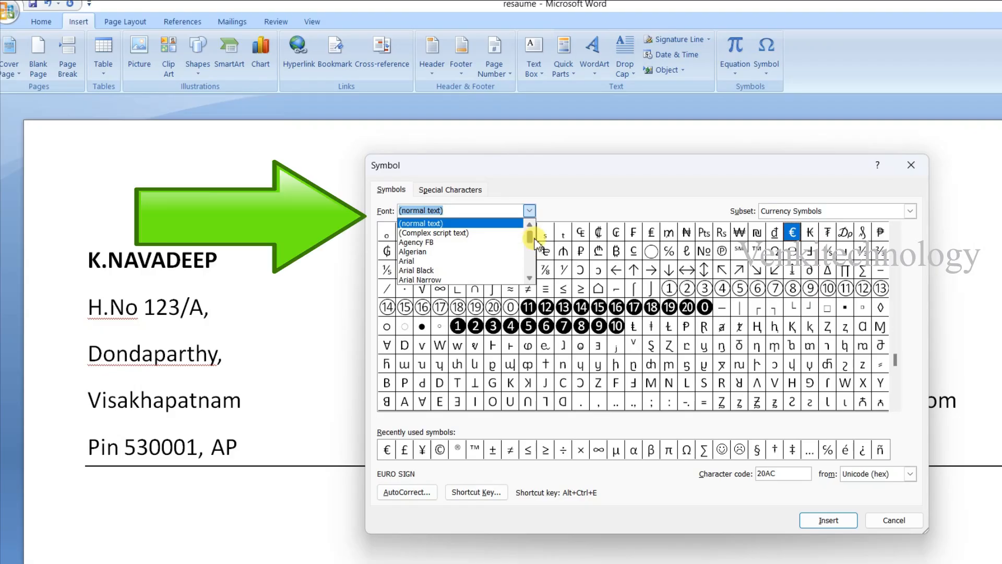
drag(533, 233, 534, 240)
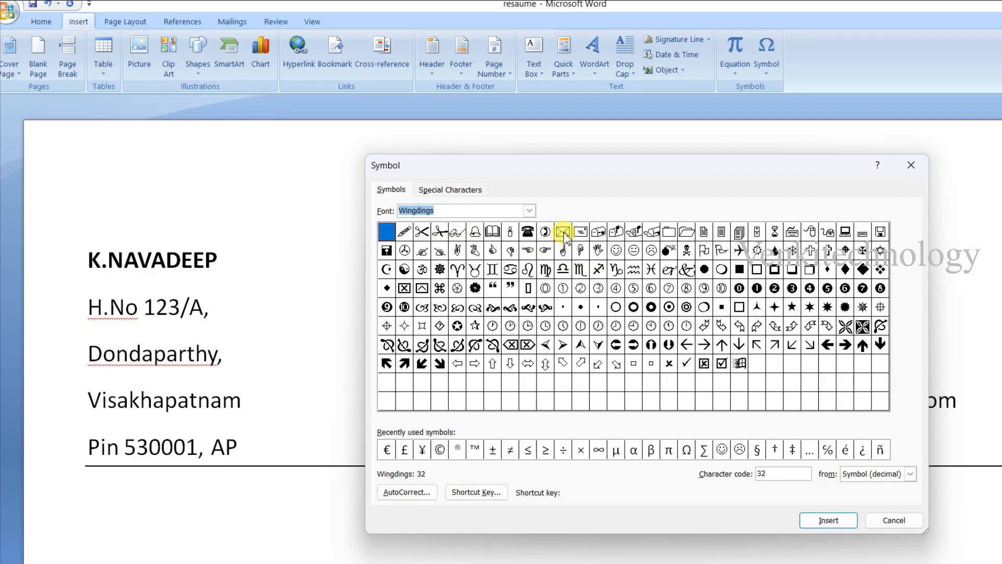
click(564, 232)
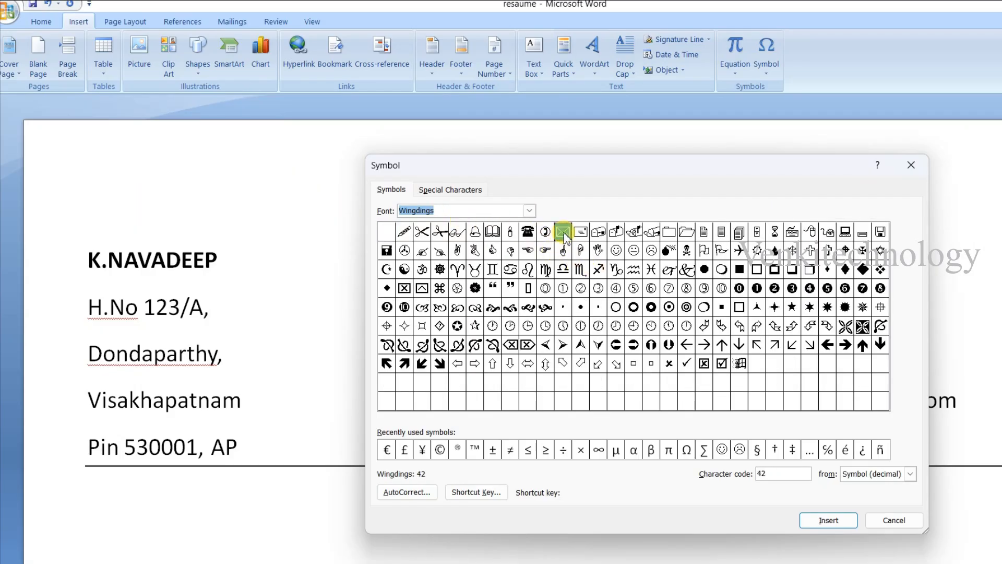
click(828, 520)
click(895, 521)
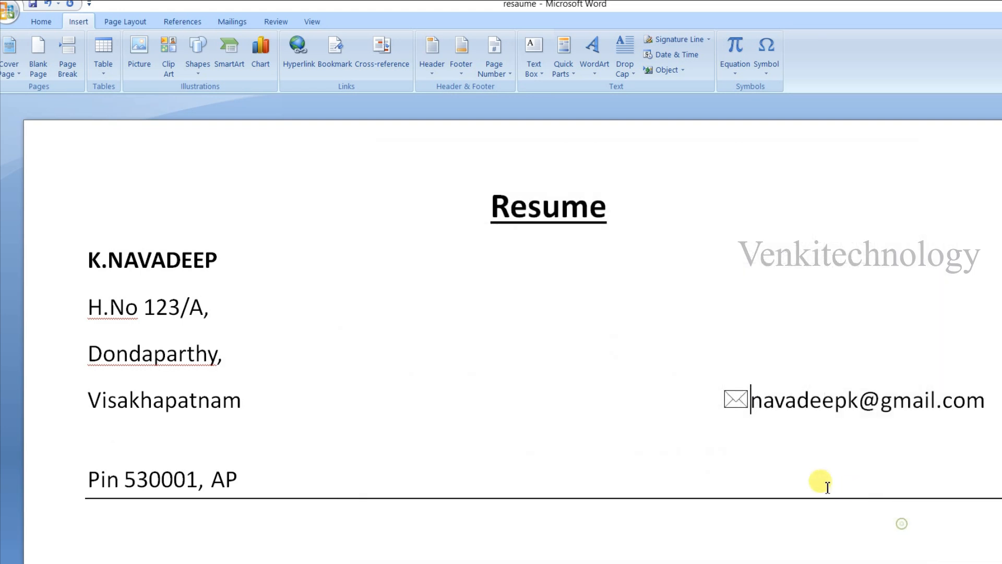
- Remove the extra gap below the e-mail line and enter the phone number beneath the e-mail address
click(765, 427)
key(Delete)
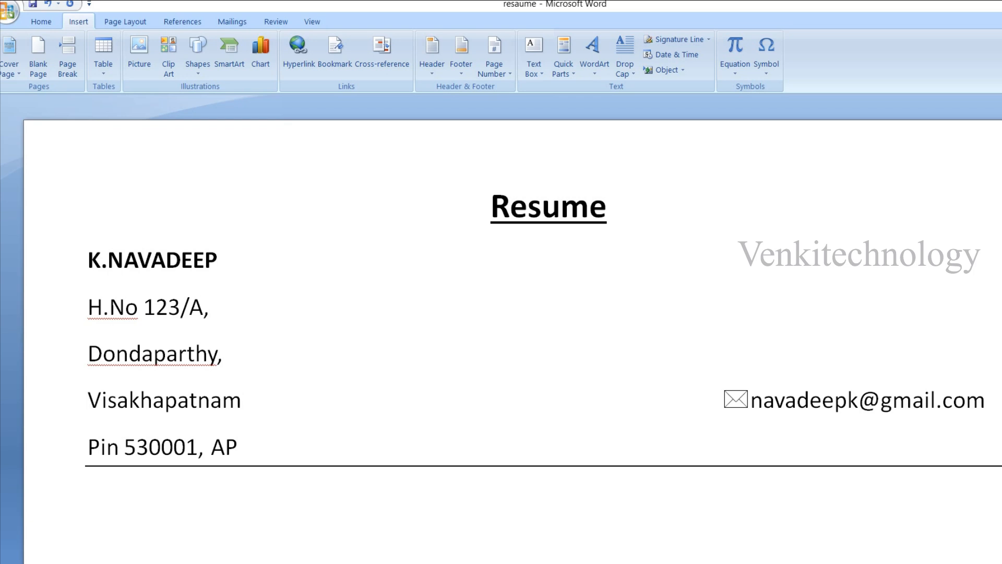
text(9000xxxxxxx)
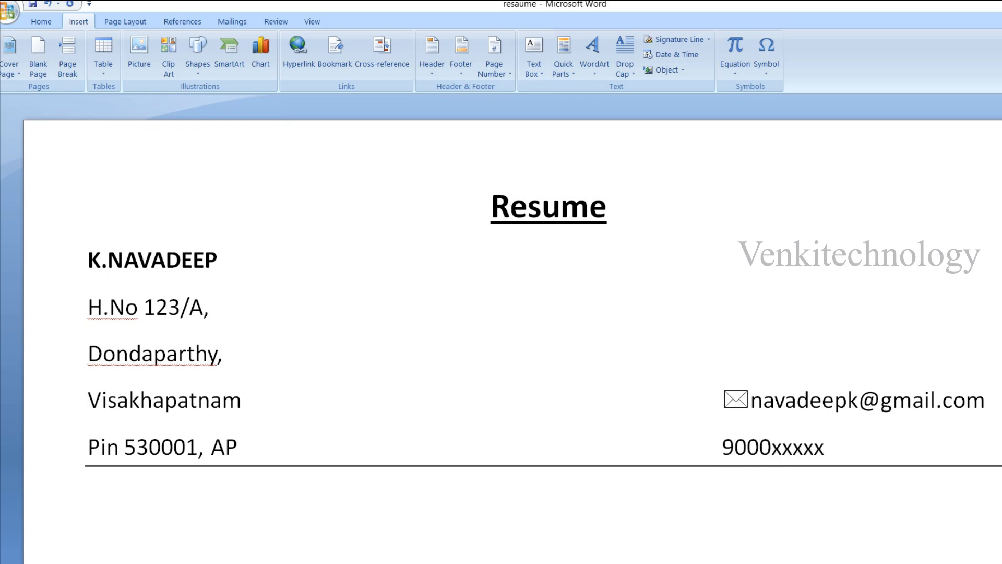
- Insert the Wingdings telephone symbol, character code 40, directly before the phone number
click(718, 439)
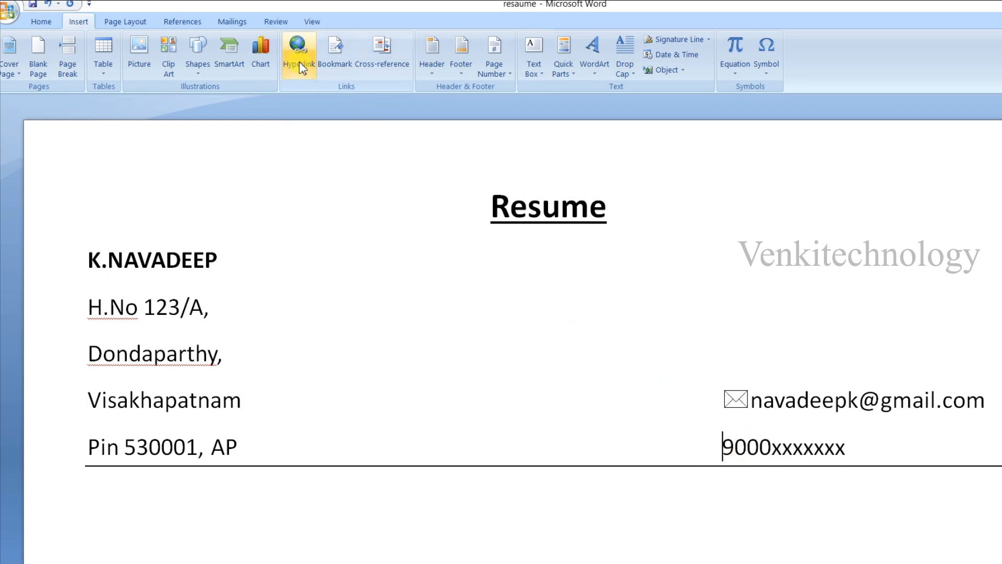
click(767, 52)
click(798, 178)
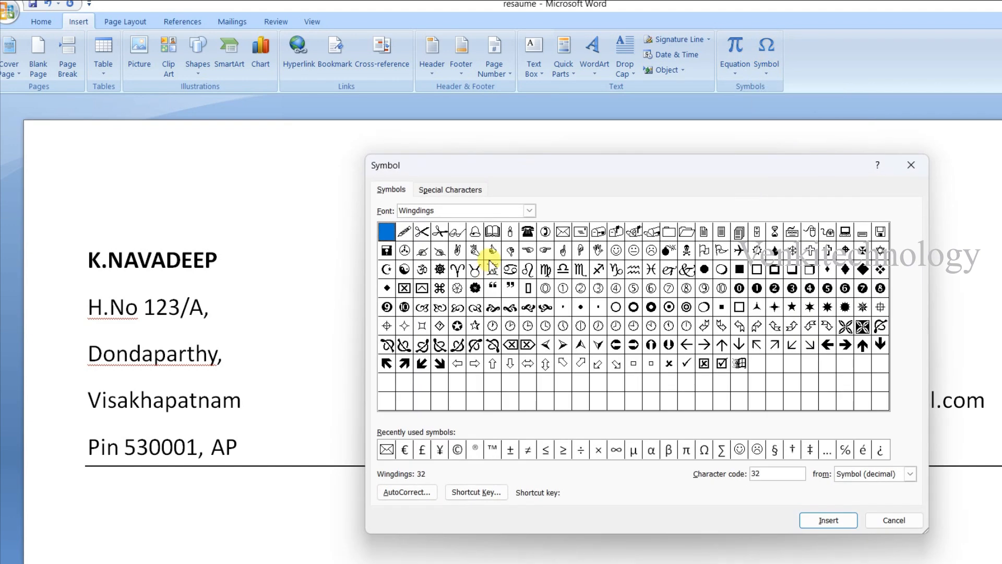
click(527, 235)
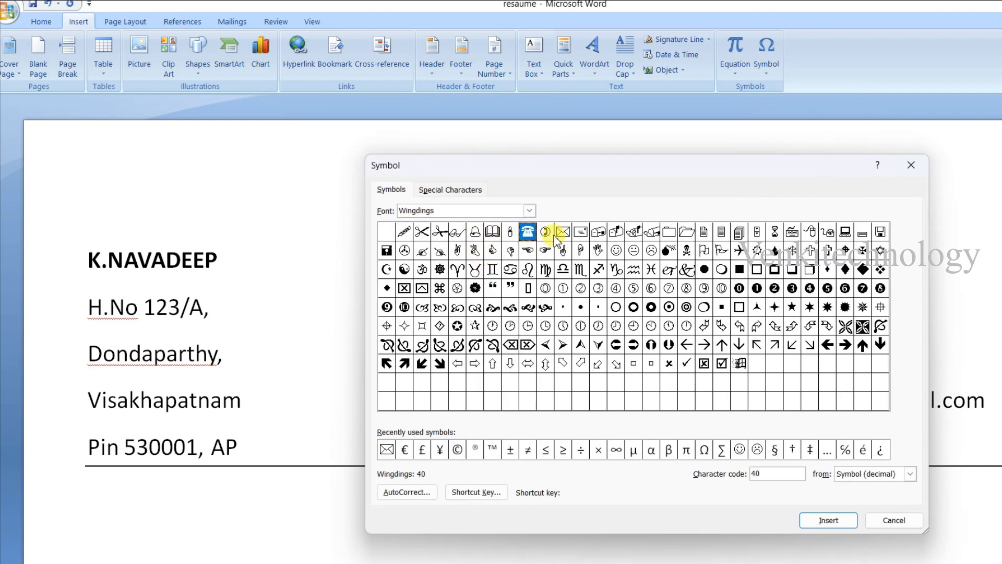
click(824, 520)
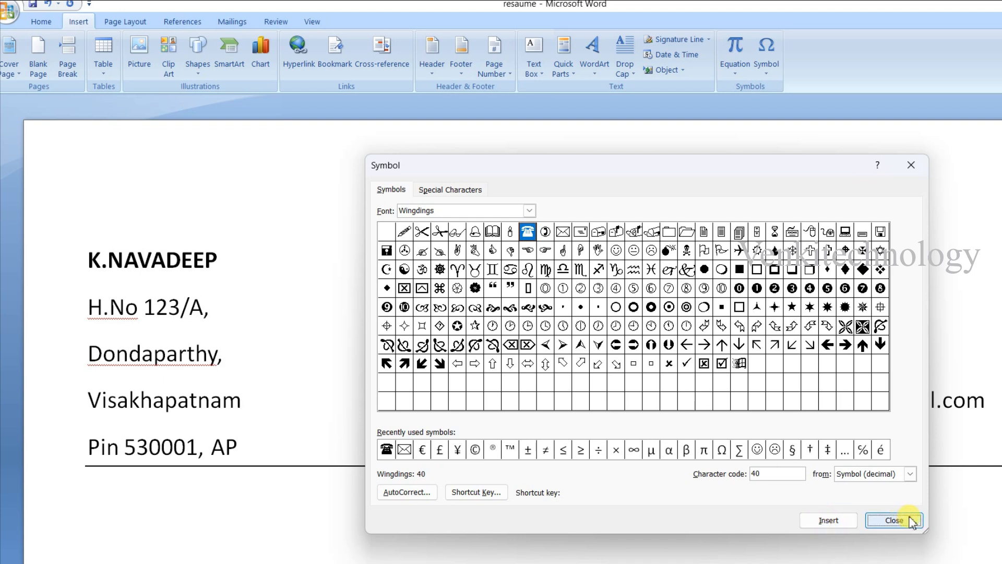
click(894, 520)
scroll(718, 459, down, 3)
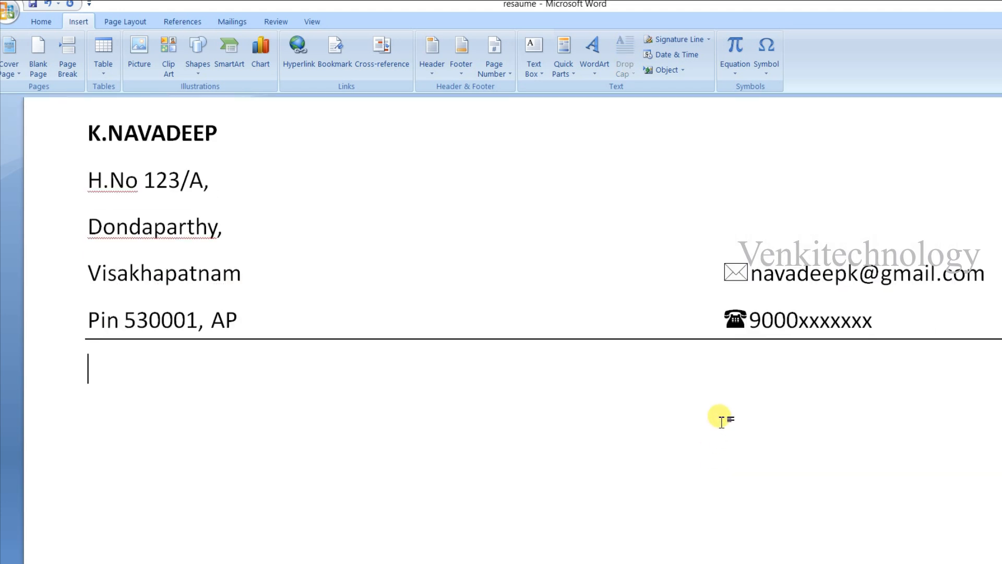
scroll(390, 403, up, 3)
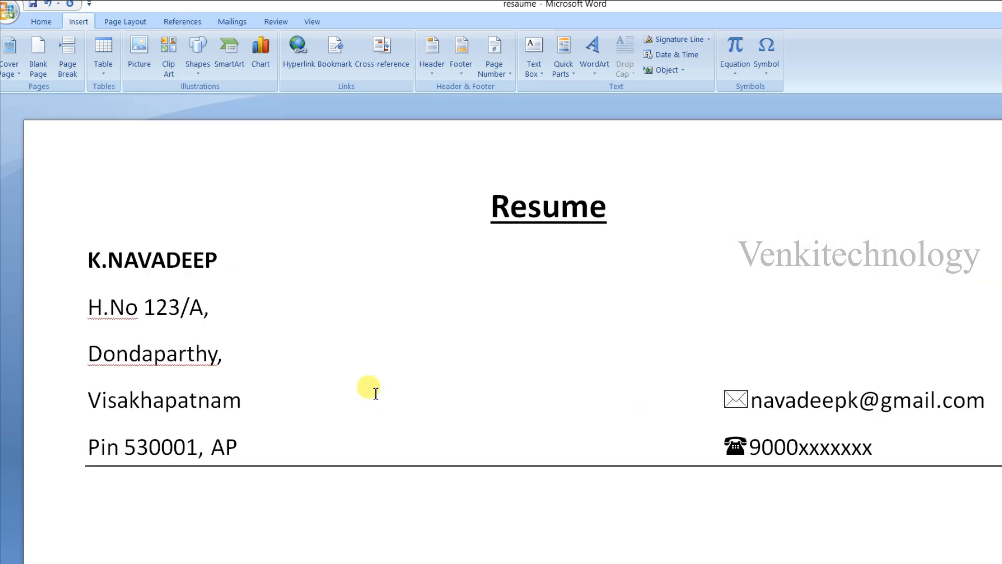
- Set the paragraph spacing after the applicant's name and address lines to 0 pt
scroll(365, 392, down, 1)
drag(86, 193, 268, 368)
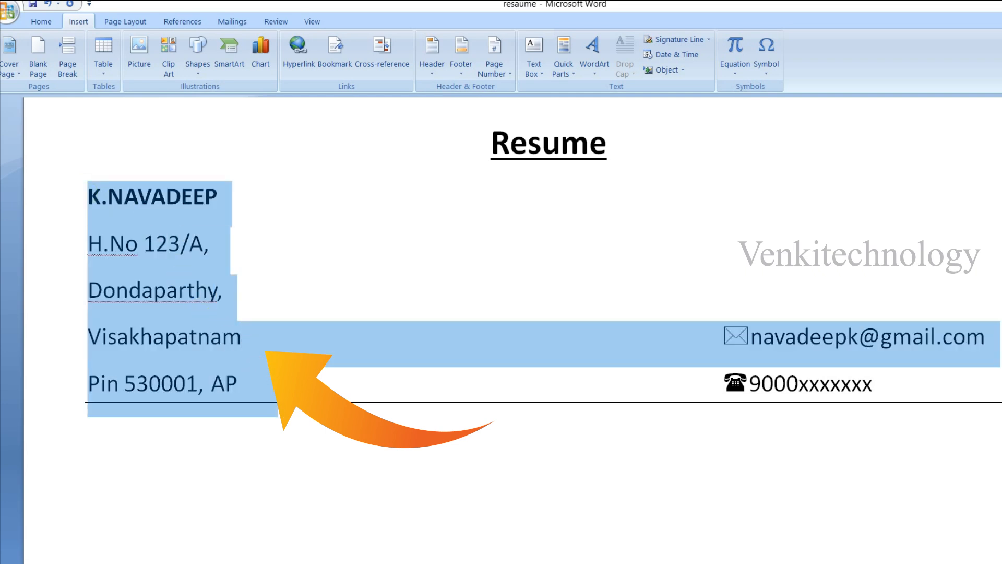
right_click(127, 262)
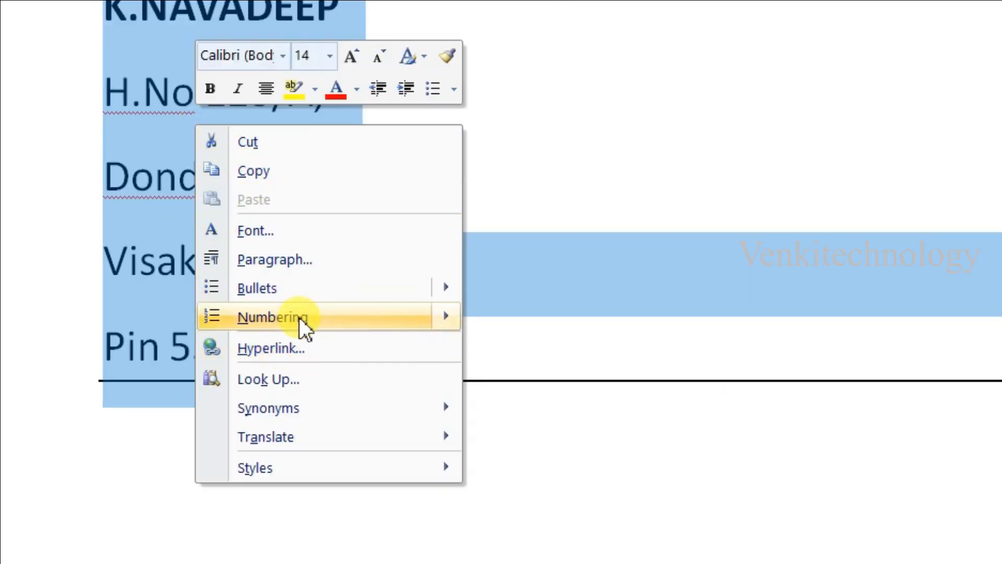
click(311, 259)
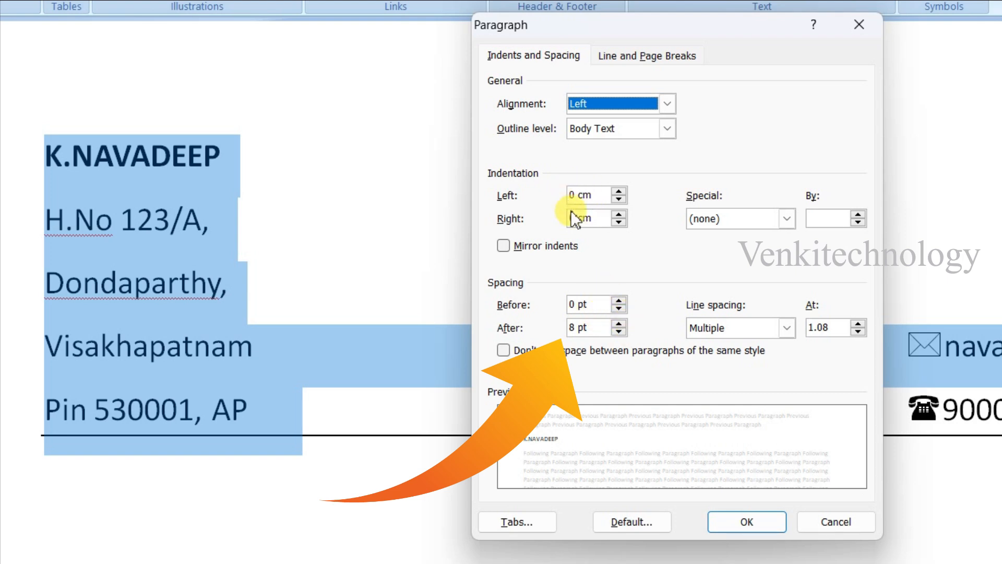
click(619, 332)
click(619, 332)
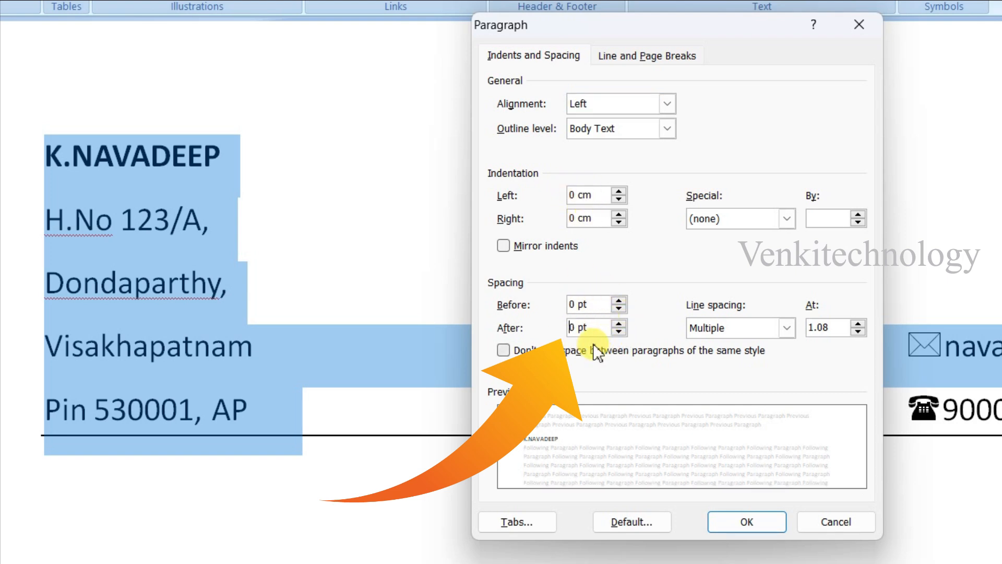
click(750, 523)
- Enter the section heading "OBJECTIVE:" below the divider line and start a new line under it
click(456, 448)
text(OBJECT)
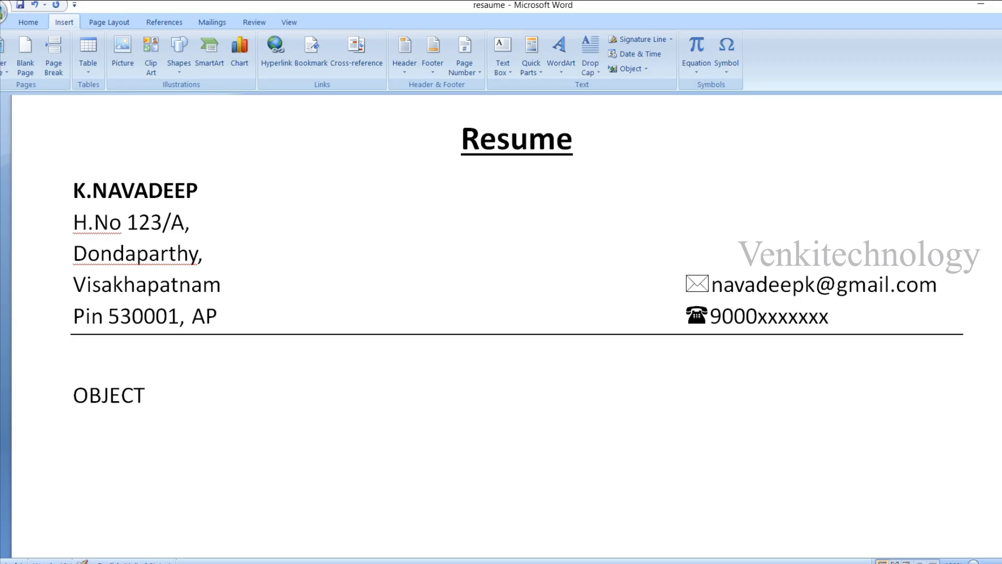
text(IVE:)
key(Return)
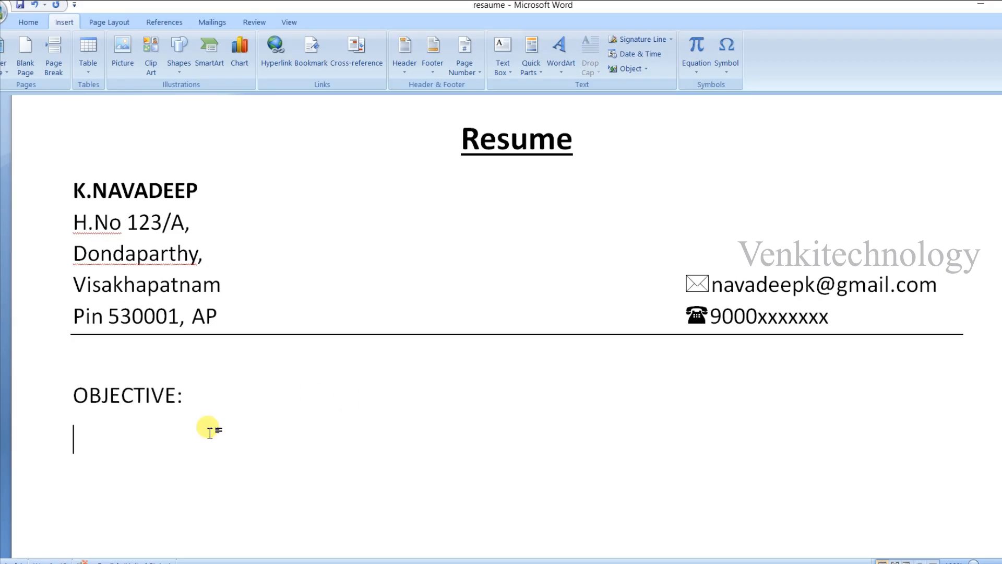
- Format the "OBJECTIVE:" heading in bold at font size 16
drag(209, 427, 79, 396)
click(29, 23)
click(196, 45)
click(186, 131)
click(156, 458)
drag(179, 456, 73, 397)
key(ctrl+c)
click(90, 65)
- Paste the prepared objective statement beginning "To be in a challenging and learning work environment" as an indented paragraph under the heading
click(212, 429)
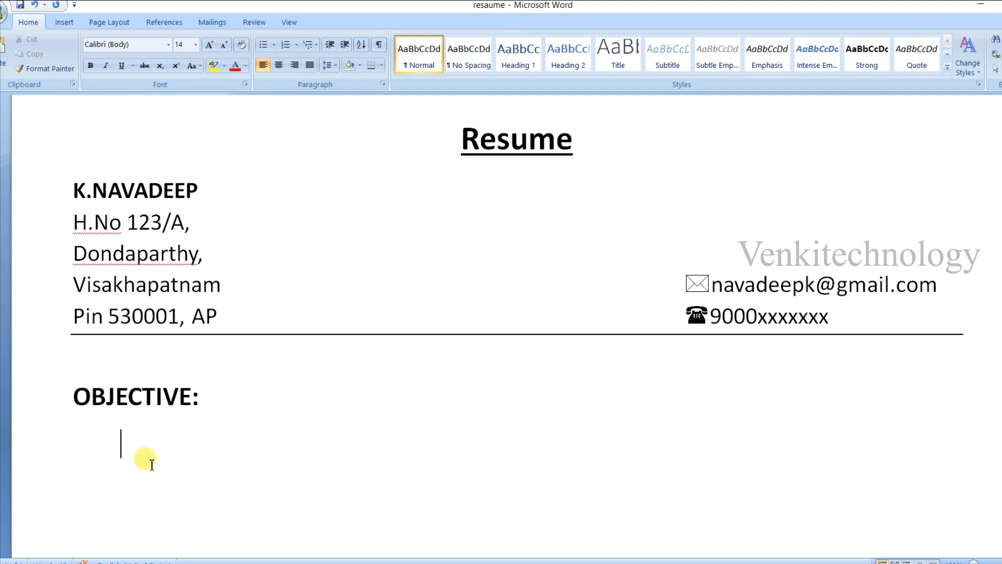
text(To be in a challenging and learning work environment, professional work culture, with excellent customer exposure and also to grow along with the organization by utilizing my skills and abilities.)
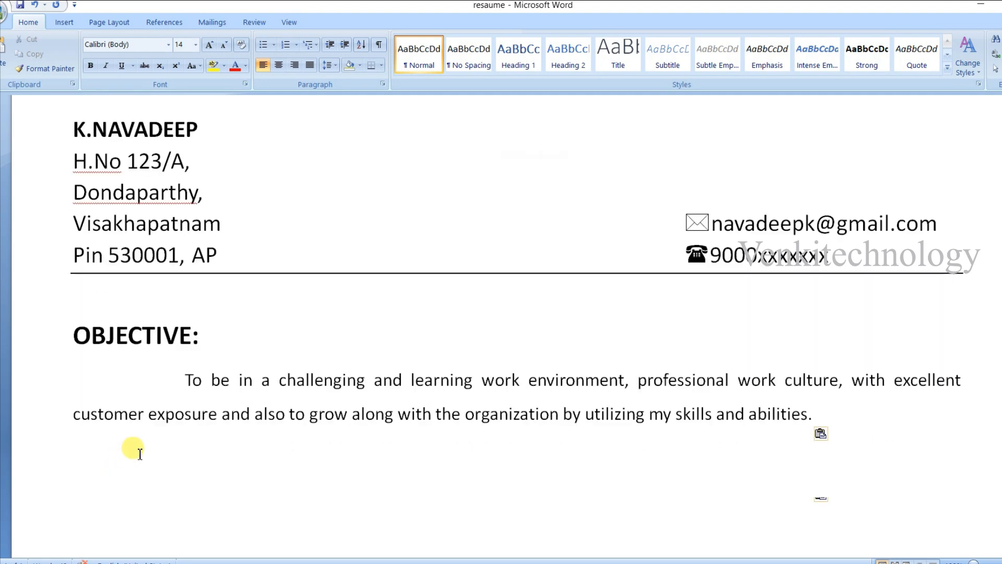
scroll(134, 448, down, 3)
- Duplicate the "OBJECTIVE:" heading below the objective paragraph and reword the copy as "EDUCATIONAL QUALIFICATIONS:"
drag(209, 274, 101, 273)
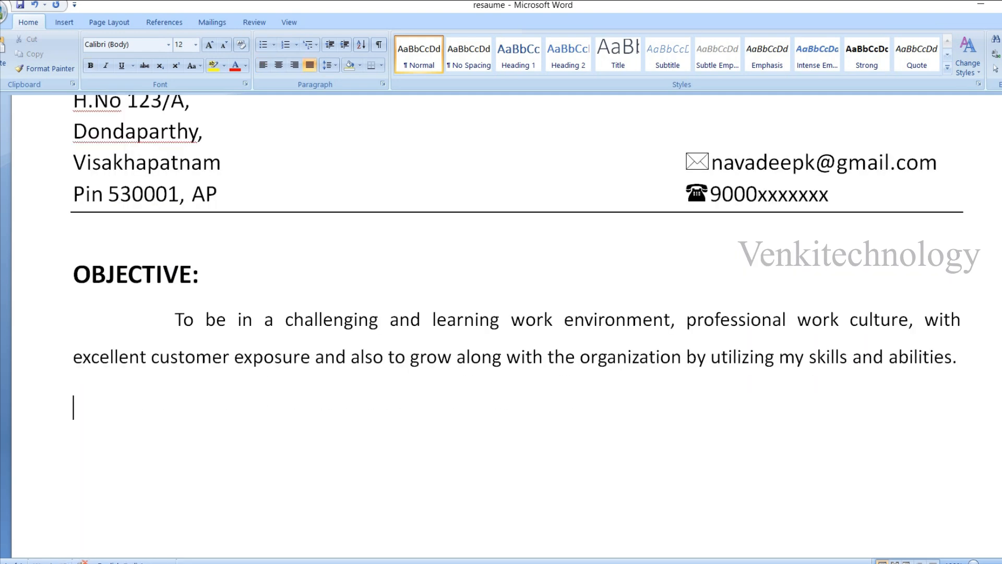
key(ctrl+v)
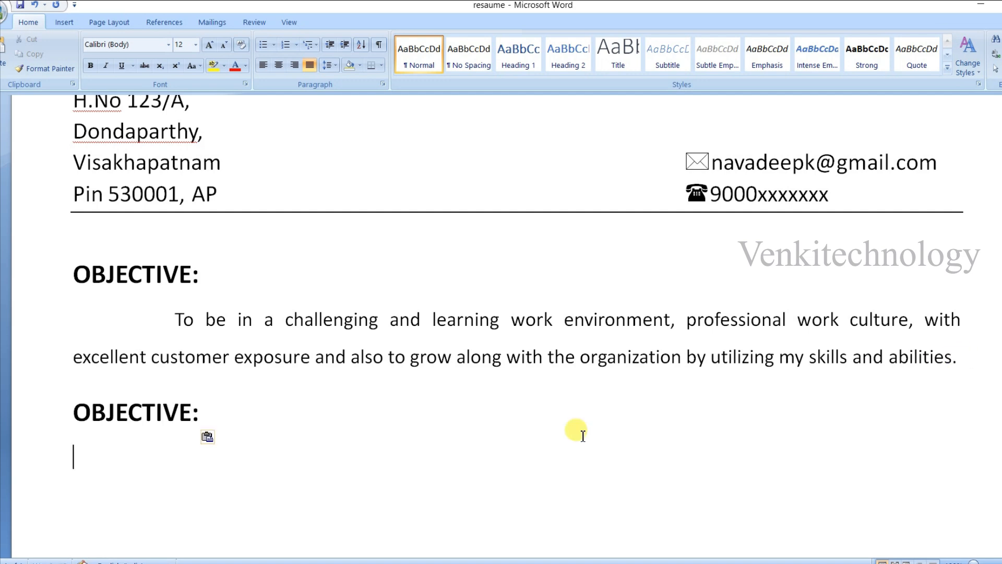
drag(191, 412, 72, 412)
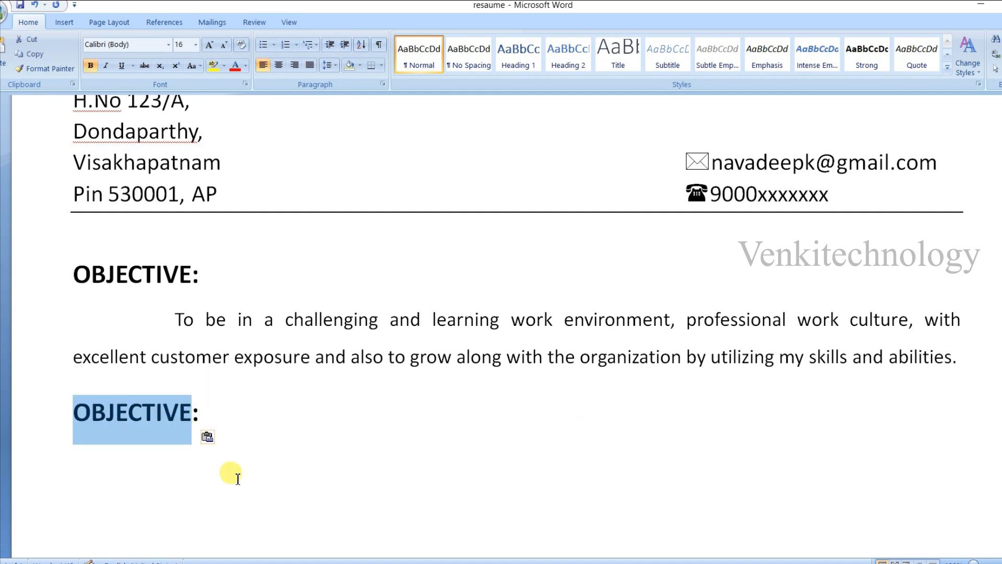
text(EDUCATIONAL)
text( QUALIFICATIONS)
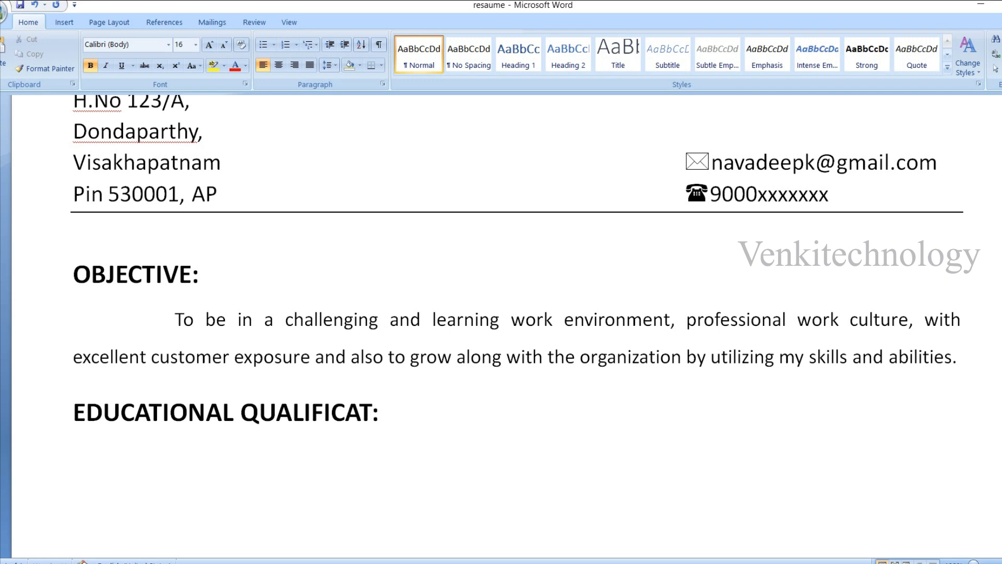
- Set the "OBJECTIVE:" and "EDUCATIONAL QUALIFICATIONS:" headings to font size 14
drag(459, 435, 86, 400)
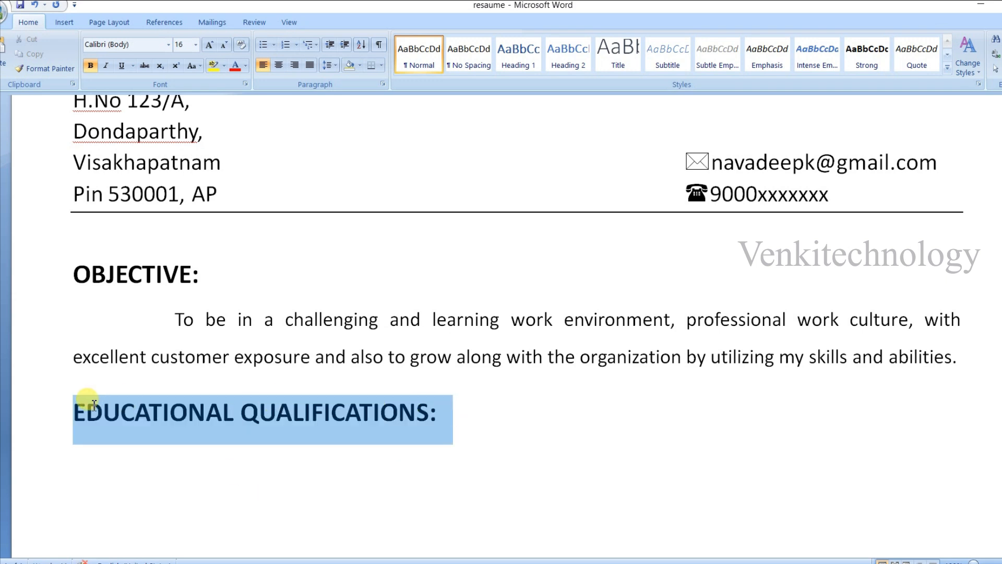
click(195, 48)
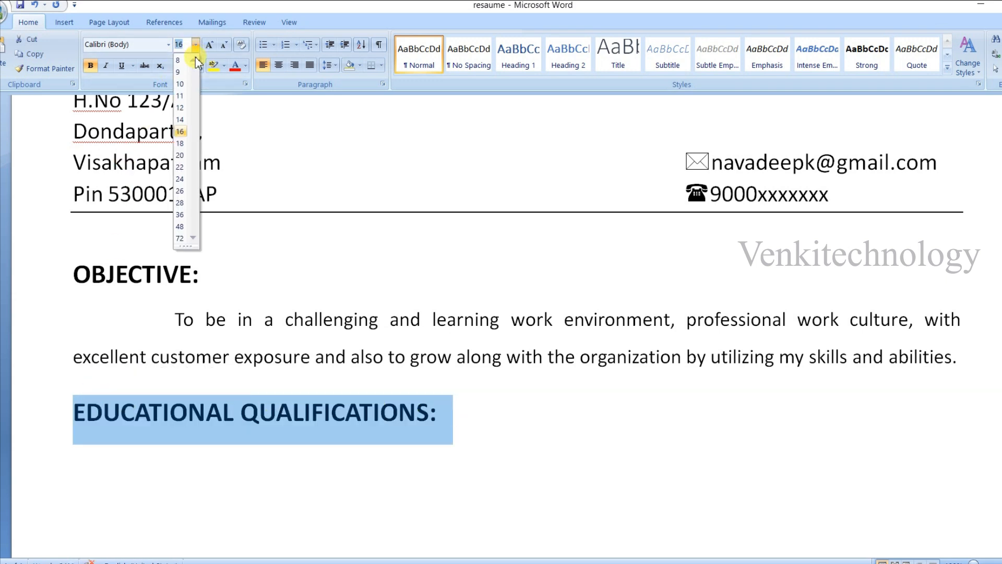
click(180, 119)
click(383, 425)
scroll(382, 425, down, 2)
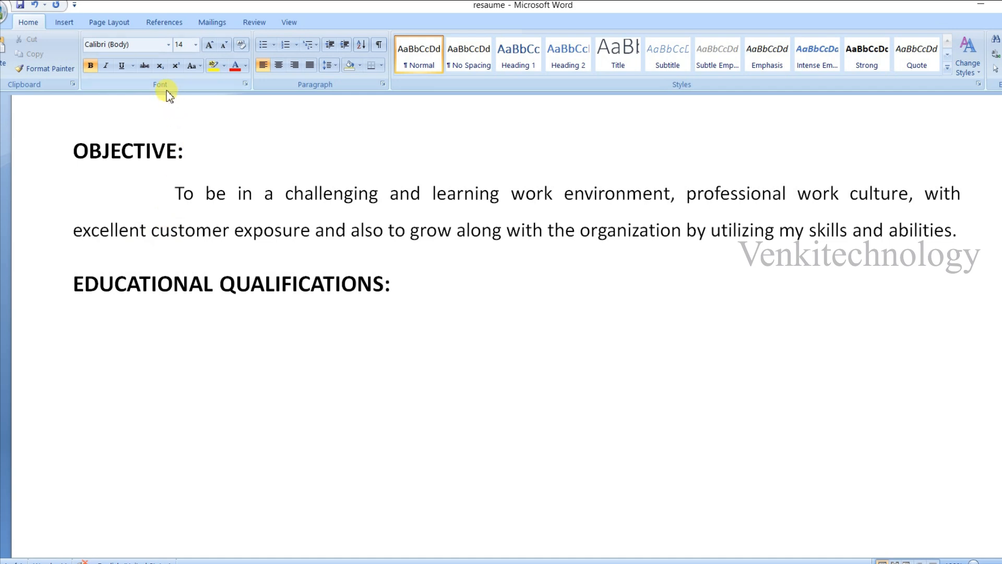
- Start a four-diamond bulleted list under the education heading and paste the B.A., Intermediate and SSC entries as separate bullets
click(273, 45)
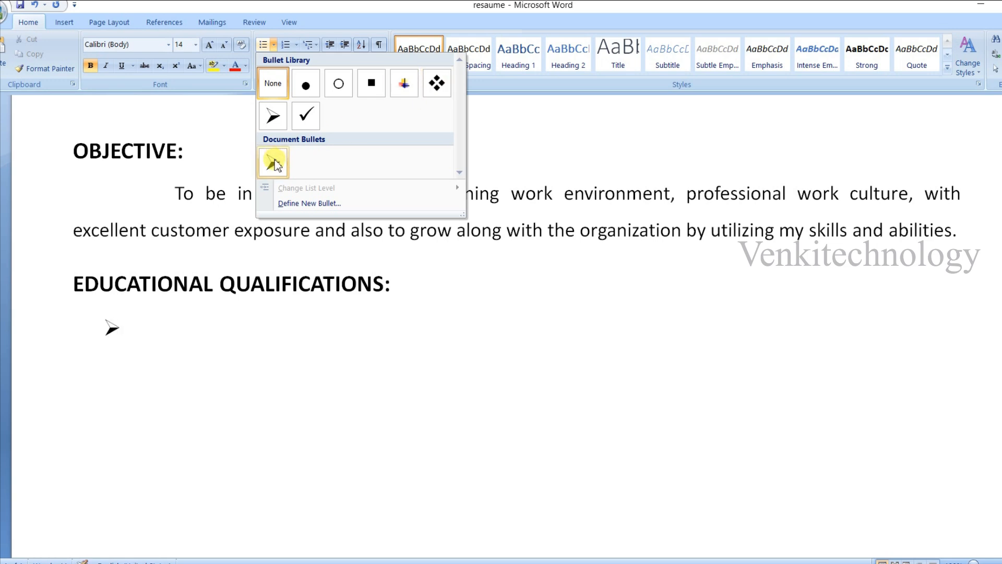
click(437, 83)
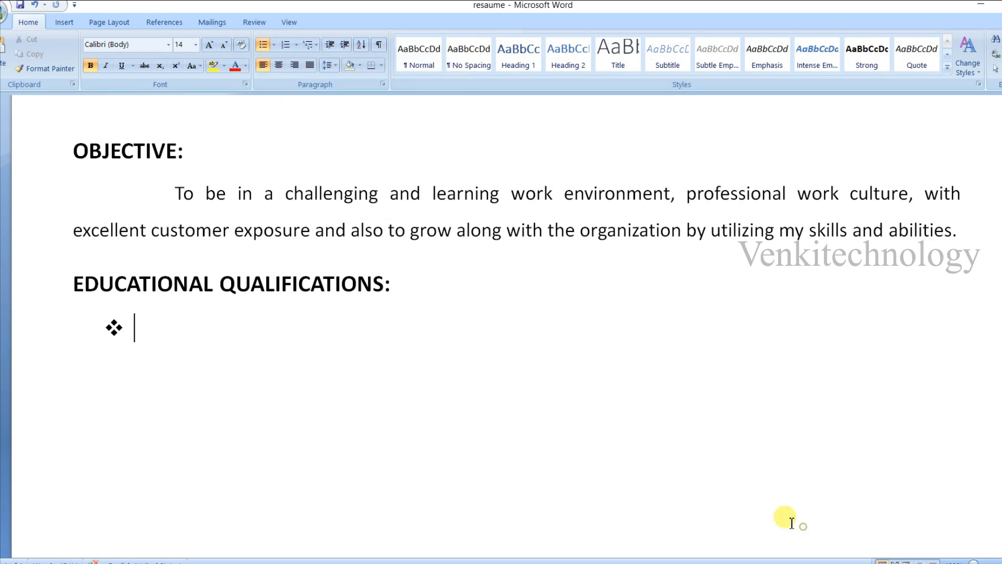
text(B.A. from Jyothi  Degree College, Visakhapatnam Aggregate with (65%) in march 2023, Andhra University.)
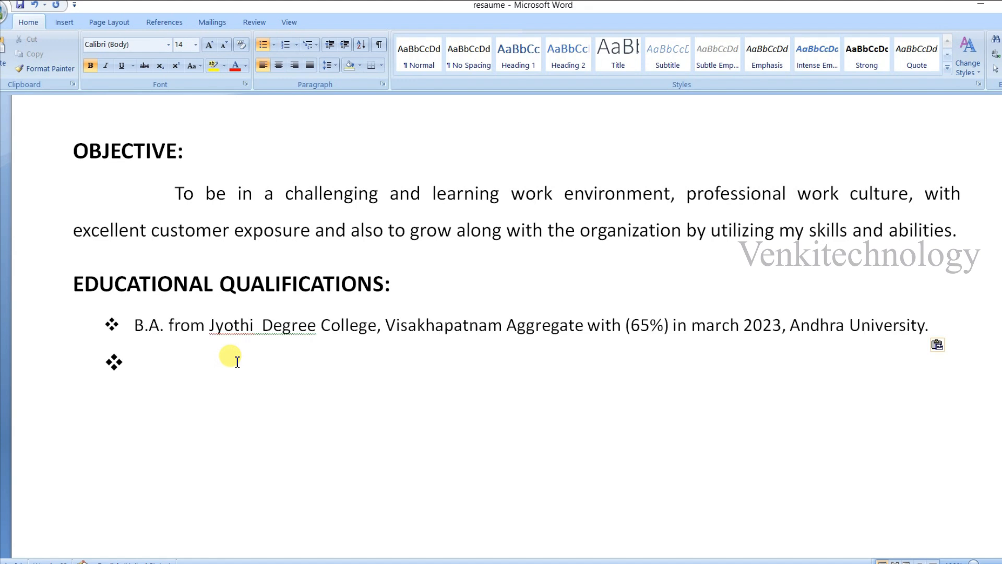
text(Intermediate from Govt.jr.college, Visakhapatnam Aggregate with .(57%) in march 2020)
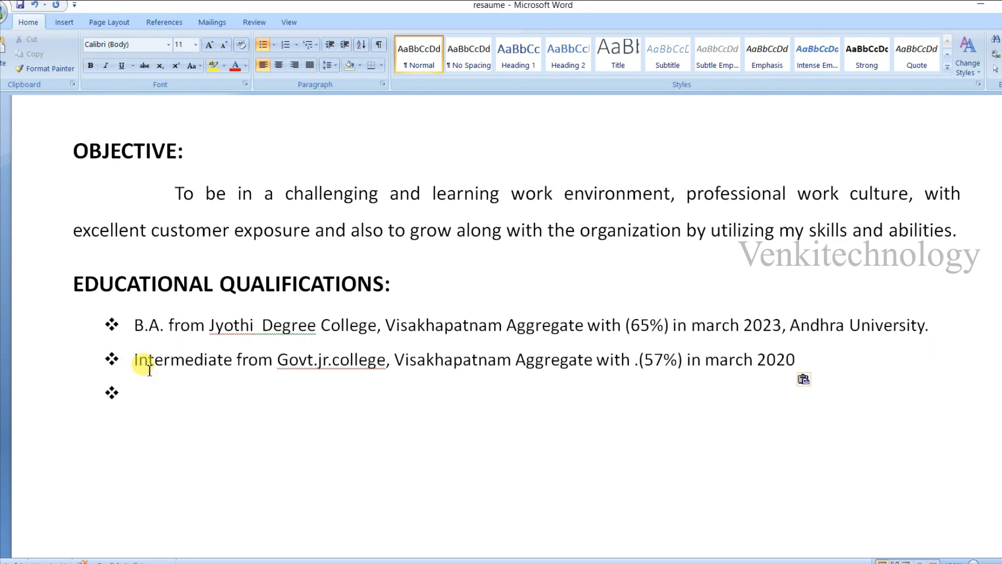
text(SSC from SFS School, Visakhapatnam Aggregate with.(65% ) in march 2018)
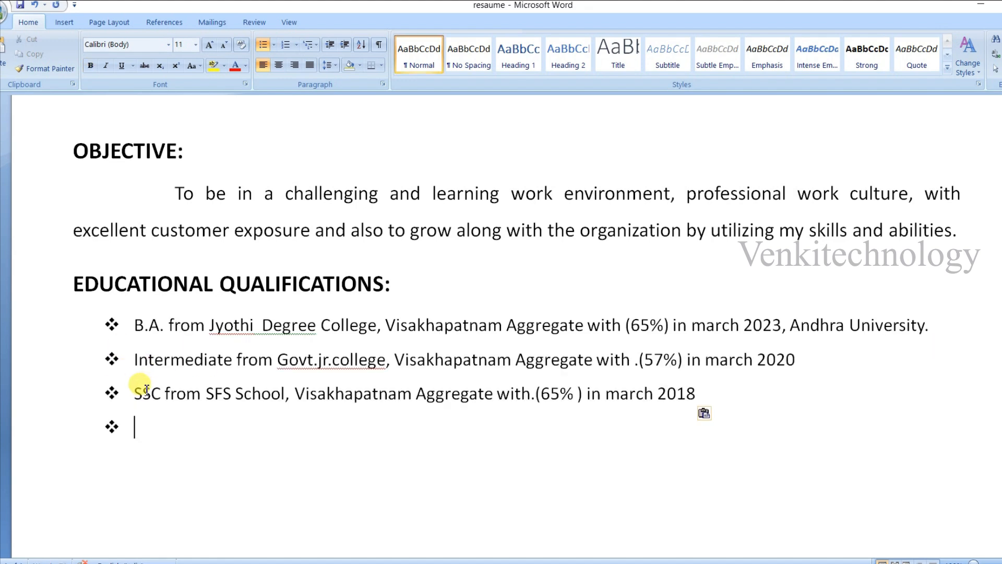
- Duplicate the "EDUCATIONAL QUALIFICATIONS:" heading below the education list, without a bullet and flush with the other headings
key(BackSpace)
drag(391, 284, 76, 287)
key(ctrl+c)
click(148, 433)
key(ctrl+v)
click(137, 435)
key(BackSpace)
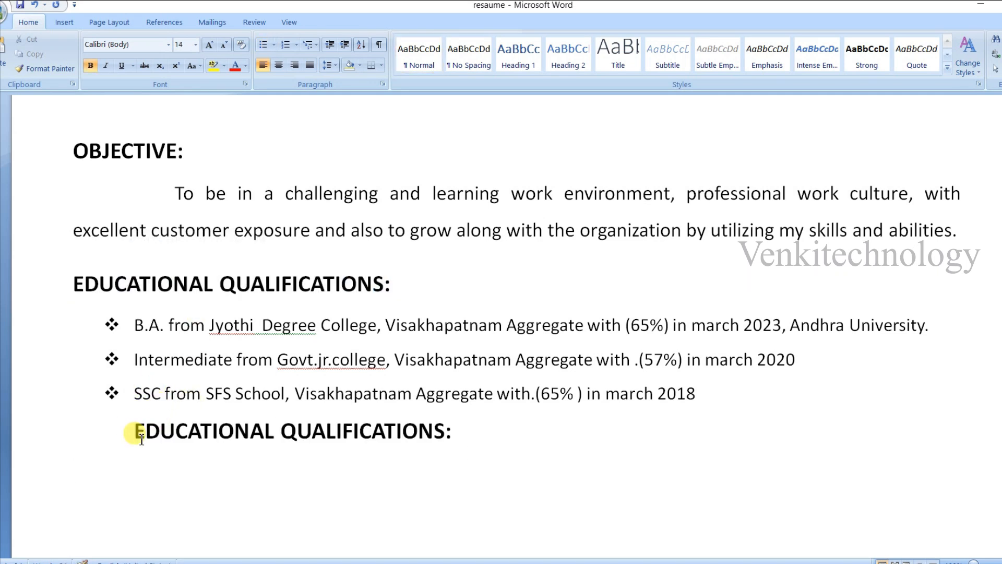
key(BackSpace)
- Reword the copied heading as "TECHNICAL SKILLS:" and add the bullet "Operating systems: PGDCA ( M.S.Office, Tally, Java, C, C++)" with a bold label
click(198, 518)
drag(383, 432, 75, 433)
text(TECHNICAL SKILLS:)
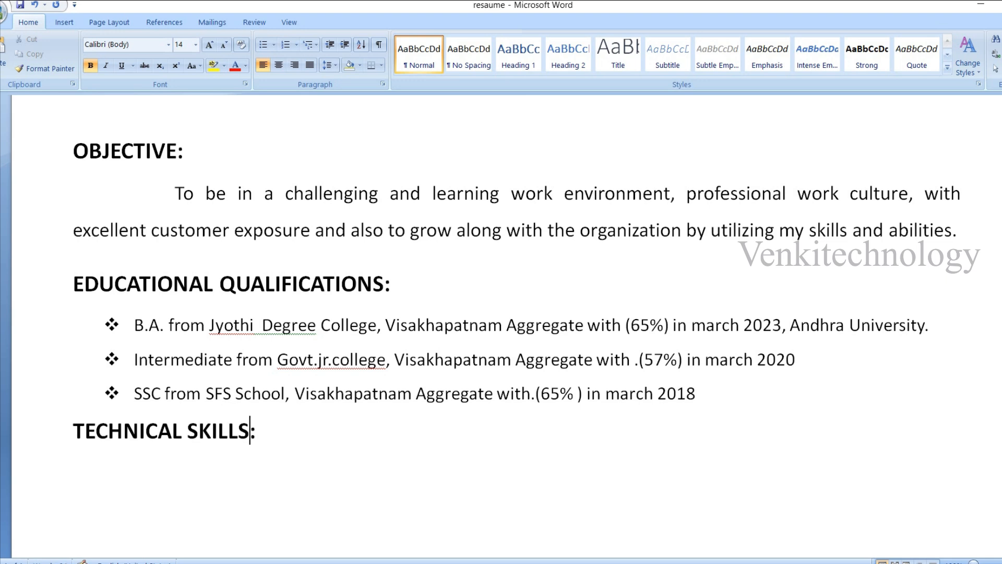
text(PGDCA)
text( ( M.S.Office, Tally, Java, C, C++)
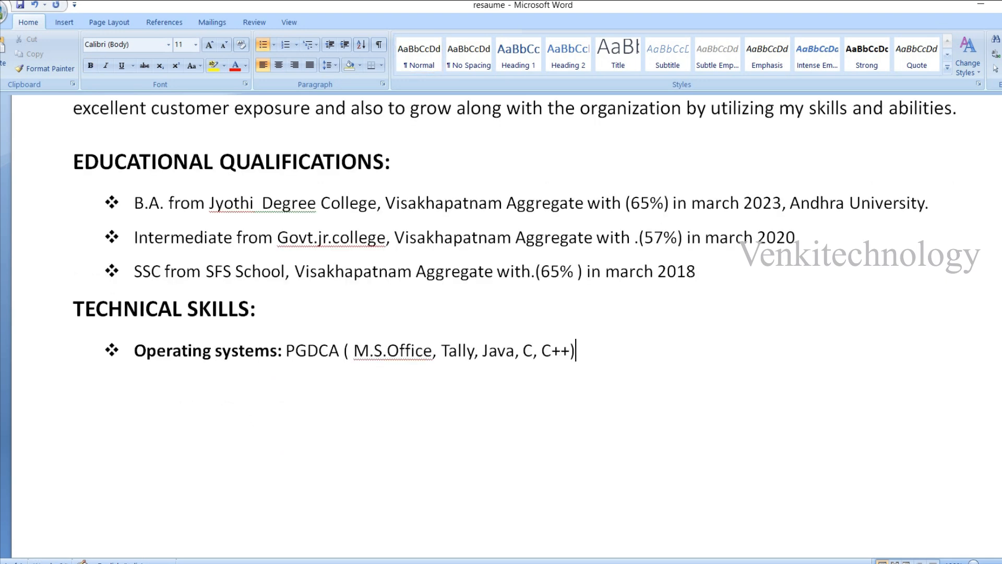
- Add the heading "EXPERIENCE:" and the bold bullet "One Year Experience as a Data Entry Operator at GVMC College, Visakhapatnam"
text(EXPERIENCE:)
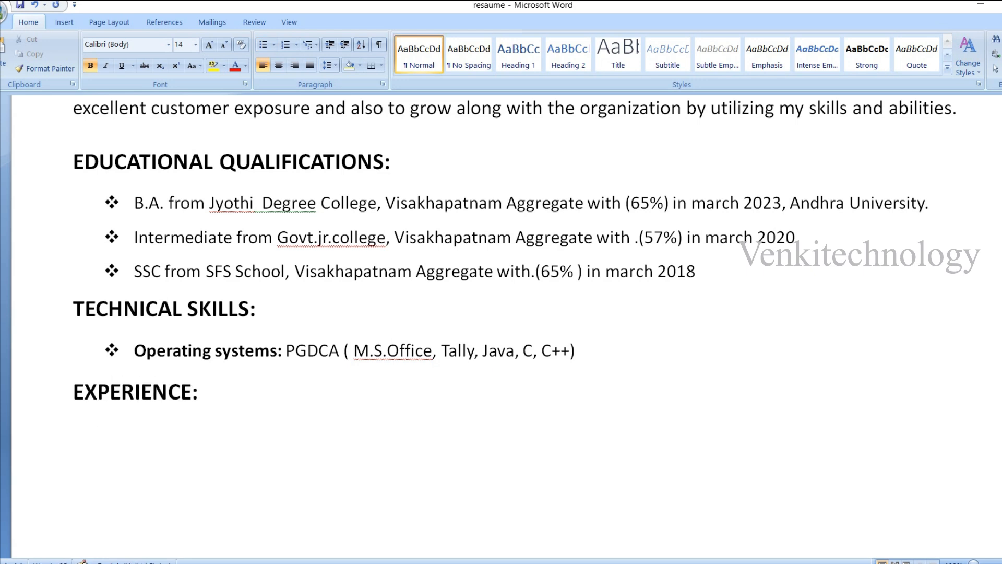
key(Return)
text(One Year Experienc)
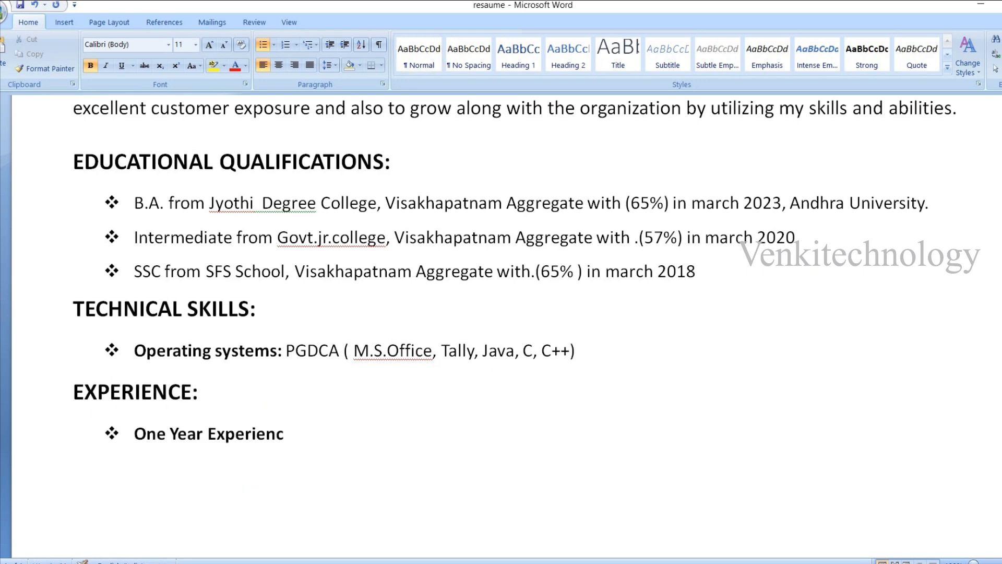
text(e as a Data Entry Operator at GVMC College, Vi)
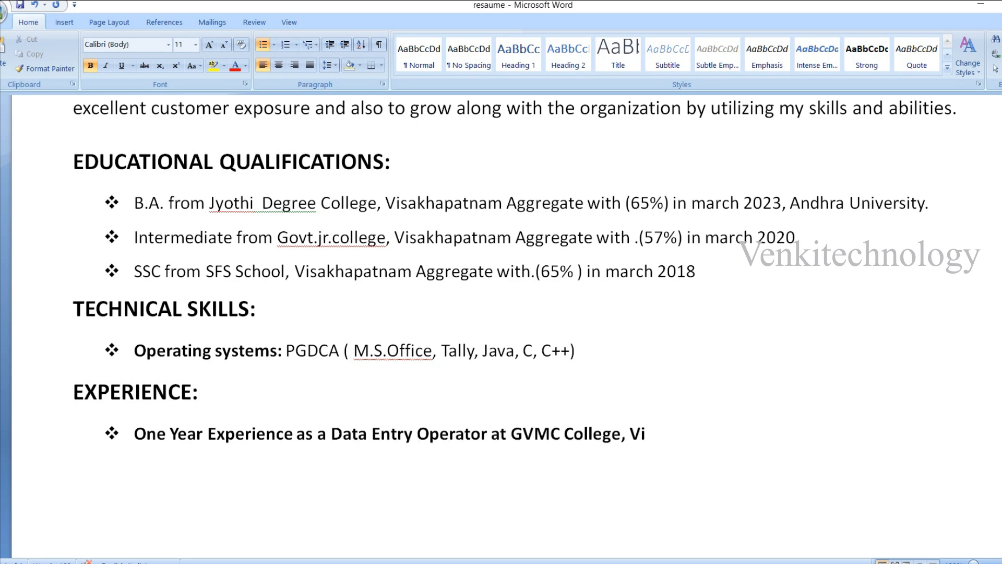
text(sakhapatnam)
- Add the heading "DECLARATION:" with the indented statement "I here by declare that the information given above is true to the best of my knowledge."
text(DECLA)
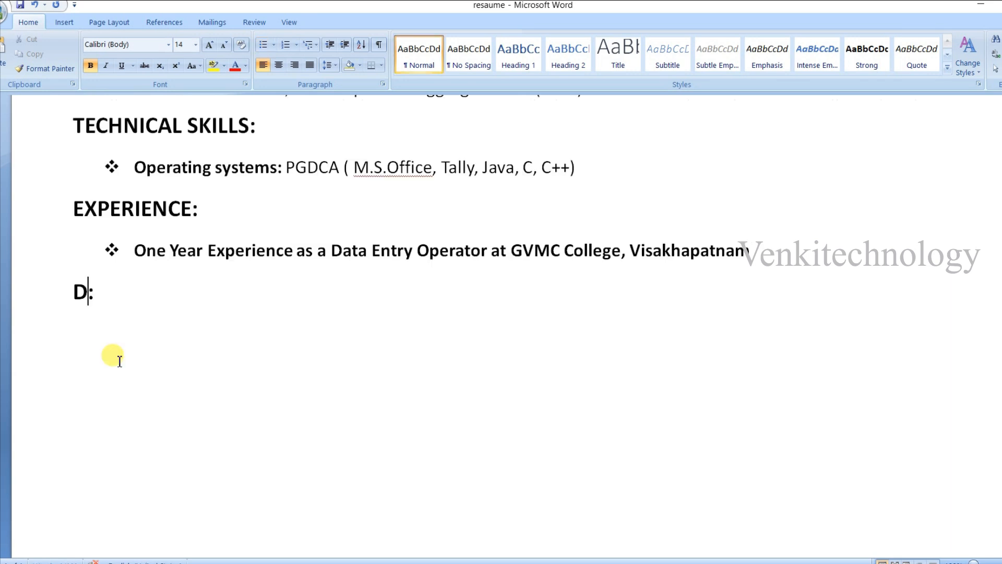
text(RATION)
key(End)
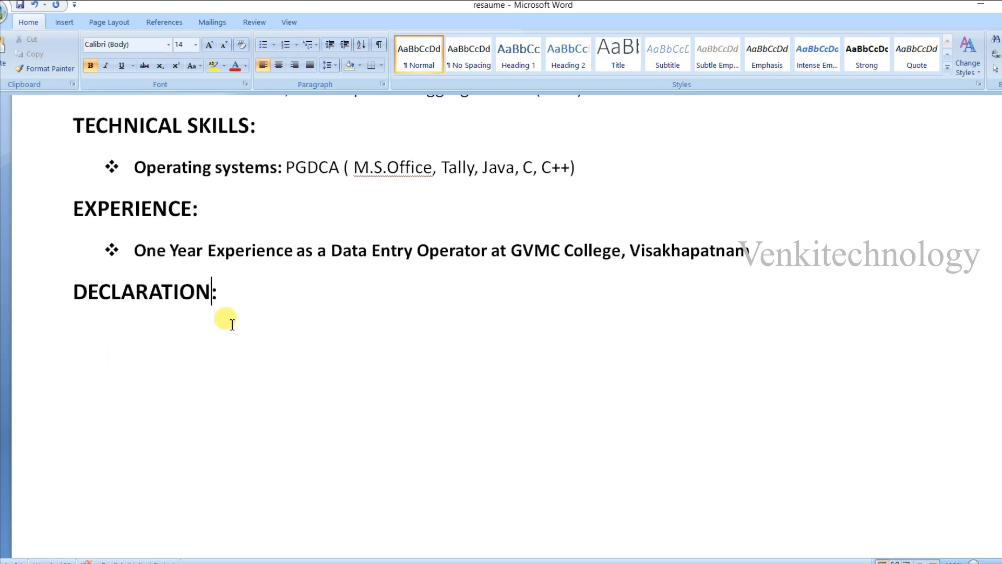
key(Return)
text(I here by declare that the information given above is true to the best of my knowledge.)
click(76, 334)
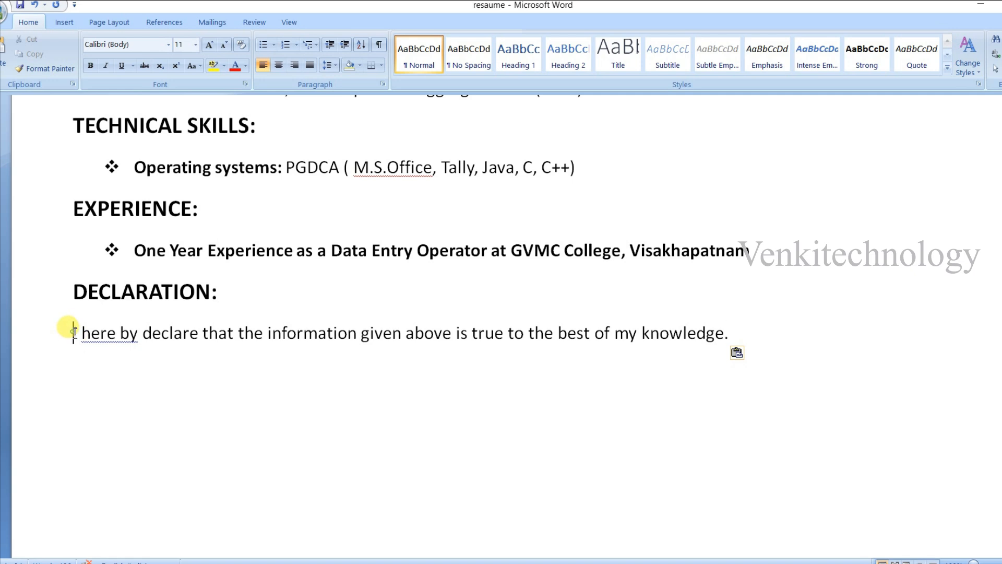
key(Tab)
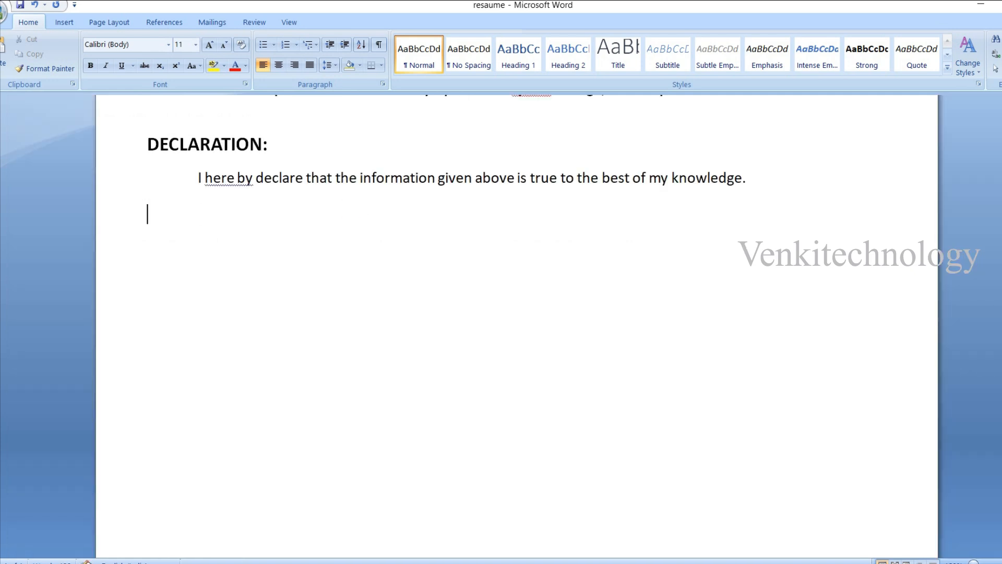
- Below the declaration, add "Date:" and "Place: Visakhapatnam", with "Signature" and the applicant's name in parentheses on the opposite side
key(Return)
key(Return)
text(Date:)
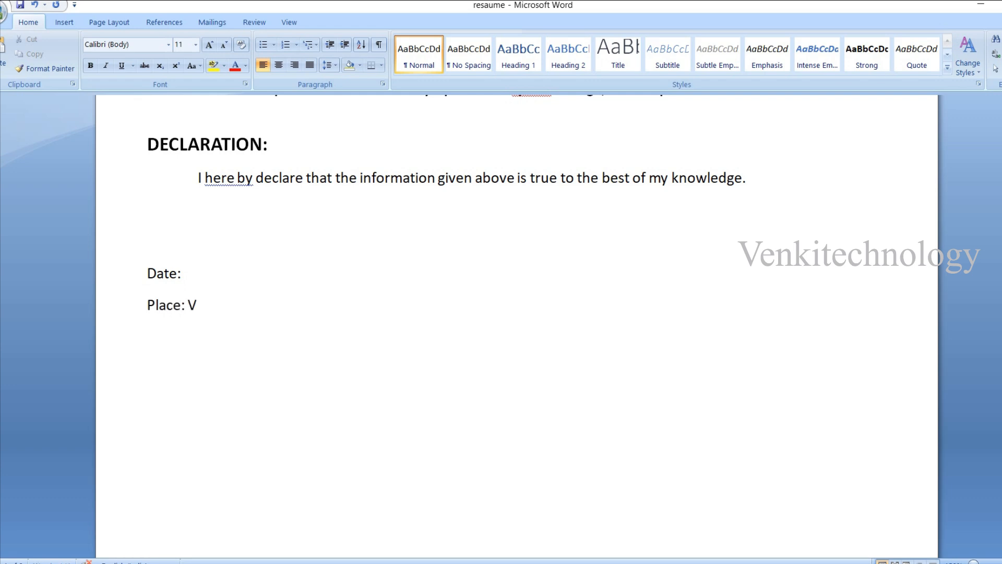
text(nam (K.NAVADEE)
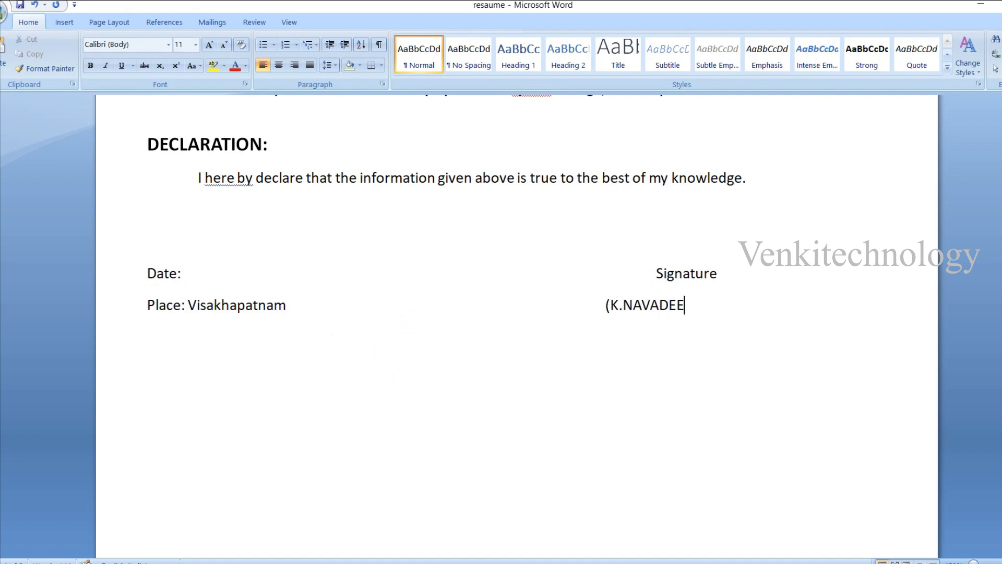
click(580, 305)
key(Tab)
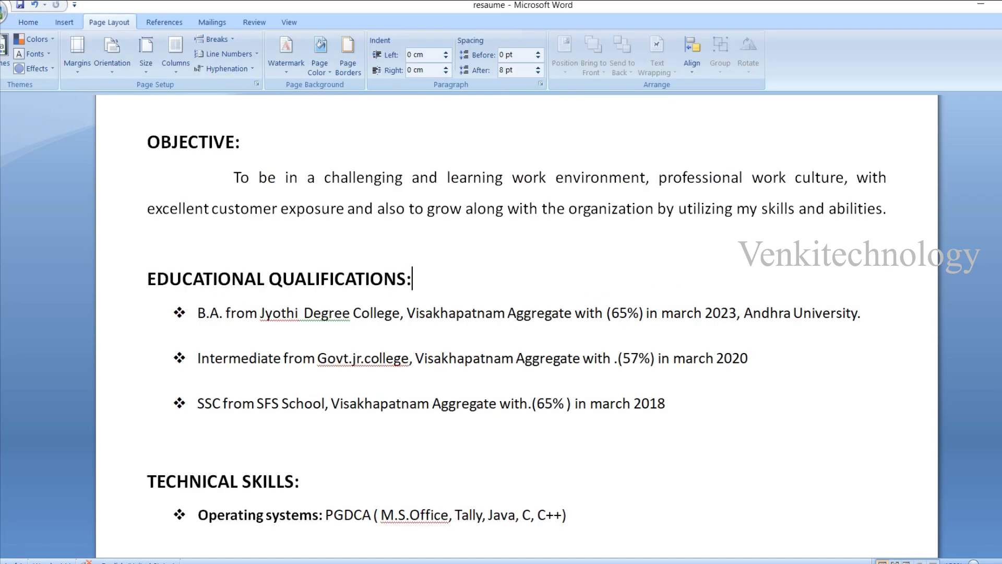
- Make room below the "EDUCATIONAL QUALIFICATIONS:" heading and insert a table with four columns and four rows there
key(Return)
key(Return)
key(Return)
click(186, 328)
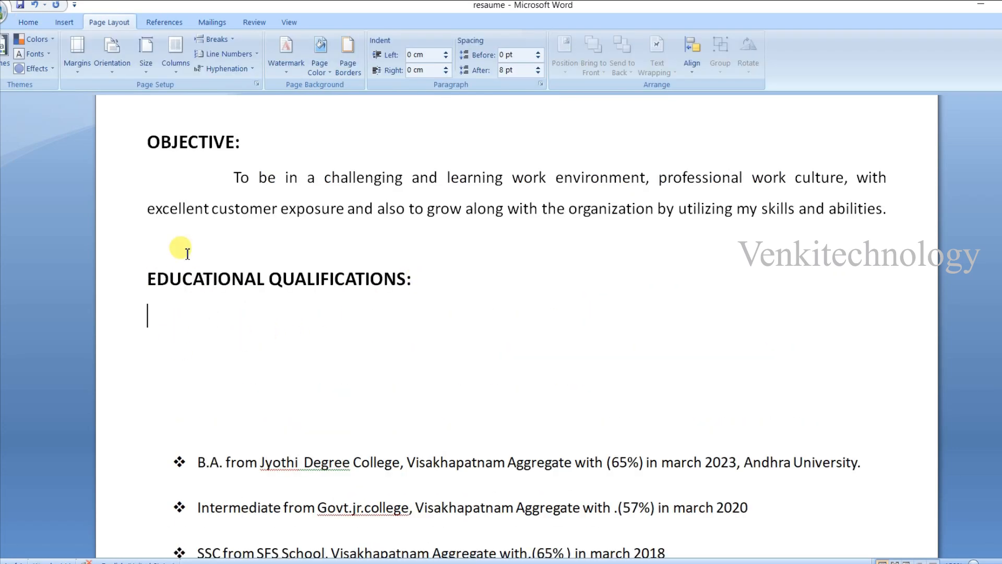
click(64, 22)
click(85, 52)
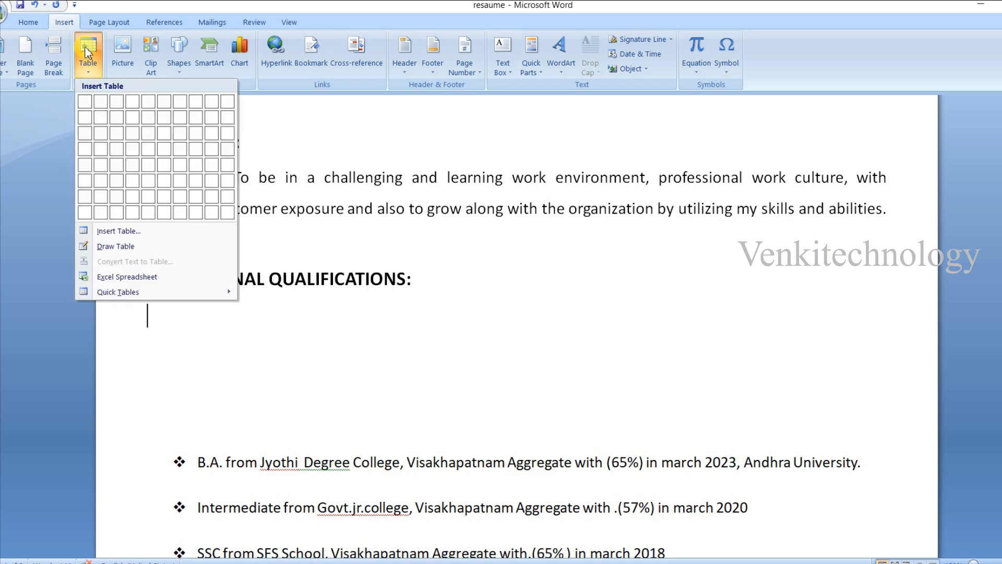
click(134, 149)
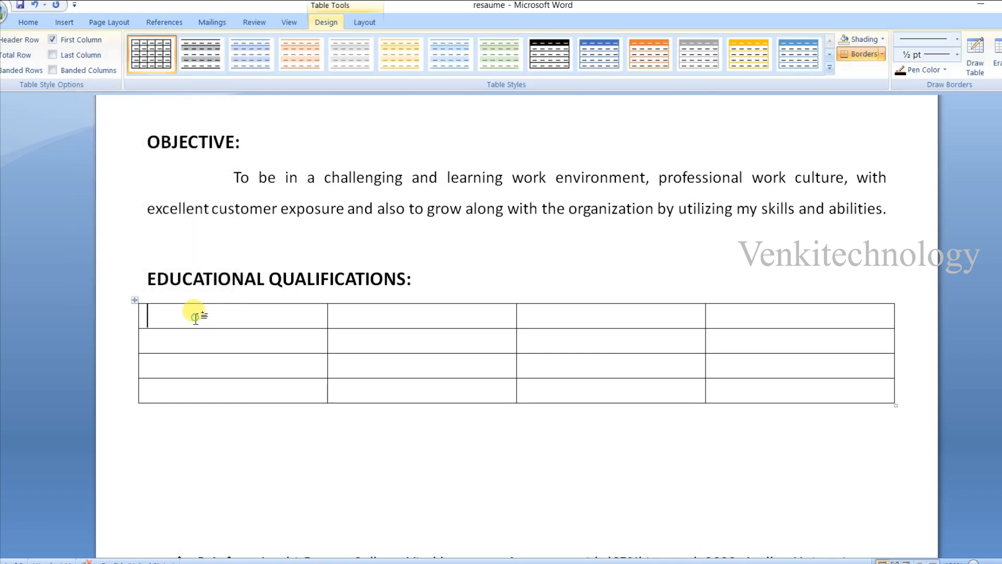
- Enter "QUALIFICATION" in the first header cell and format the whole table's text as bold, size 12
scroll(195, 317, down, 3)
text(QU)
drag(152, 215, 799, 289)
click(28, 22)
click(196, 45)
click(180, 107)
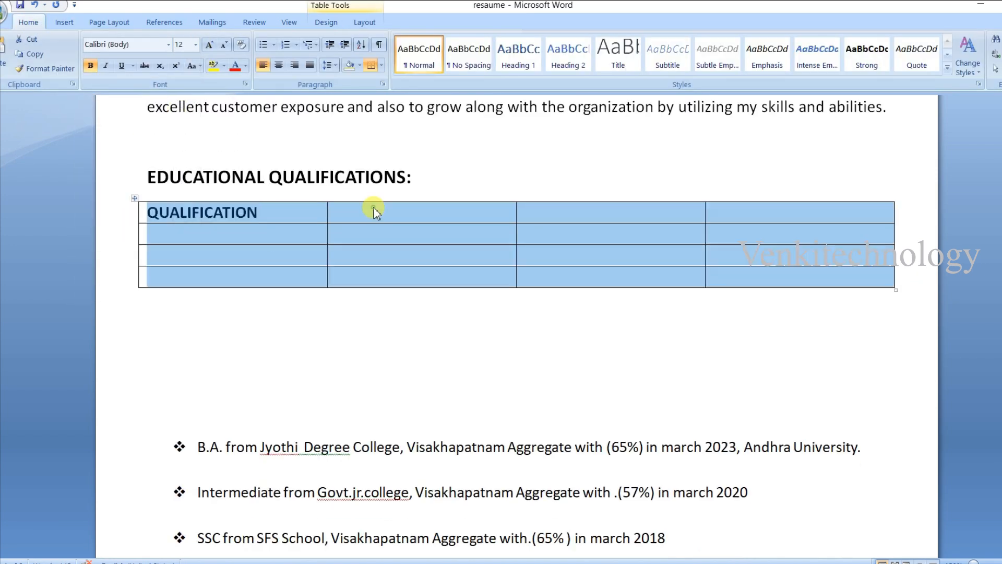
- Complete the table's header row with "COLLEGE NAME", "PERCENTAGE" and "PASSED MONTH & YEAR"
click(376, 213)
text(COLLEGE NAME )
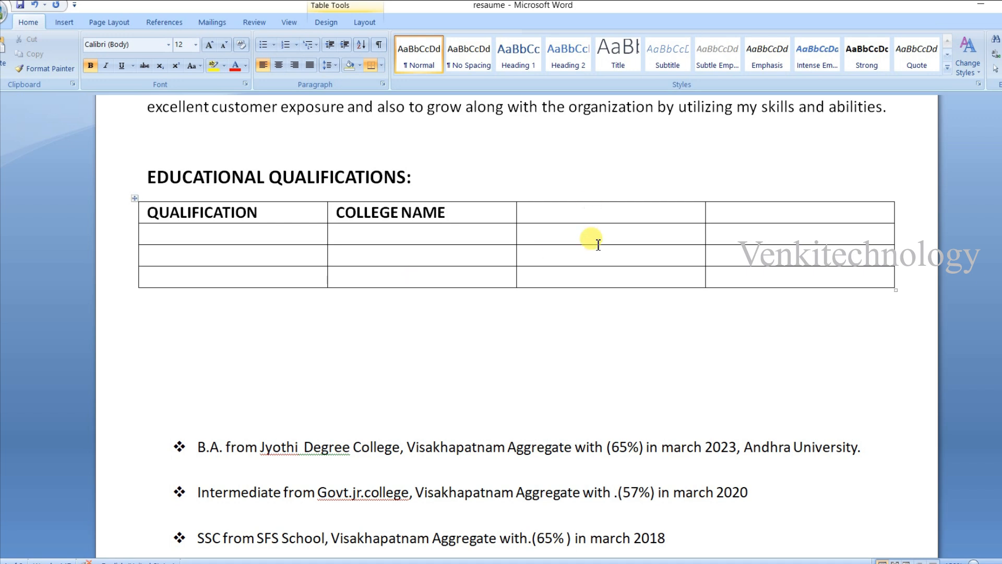
text(PERCENTAGE PASSED MONTH & YEAR)
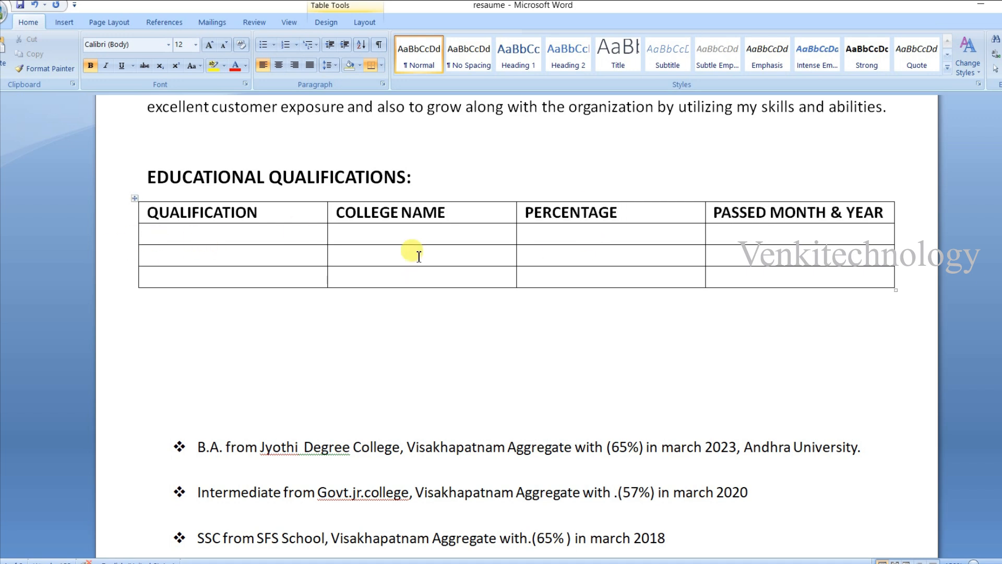
- Start the first data row with "B.A" and the college name "Jyothi Degree College, Visakhapatnam" copied from the degree bullet below
click(319, 235)
drag(401, 448, 273, 450)
key(ctrl+c)
click(389, 235)
key(ctrl+v)
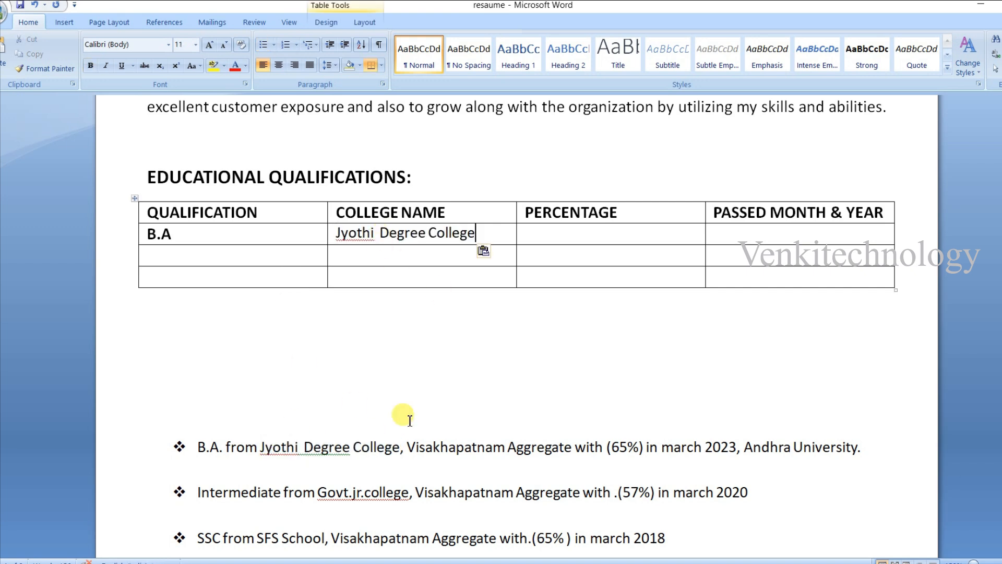
drag(505, 449, 407, 448)
key(ctrl+c)
click(476, 234)
text(,)
key(ctrl+v)
- Copy "65%" and "march 2023" from the degree bullet into the B.A row's percentage and passing-date cells and center both
drag(644, 465, 611, 466)
key(ctrl+c)
click(578, 230)
key(ctrl+v)
drag(737, 464, 662, 464)
key(ctrl+c)
click(741, 234)
key(ctrl+v)
drag(793, 236, 540, 250)
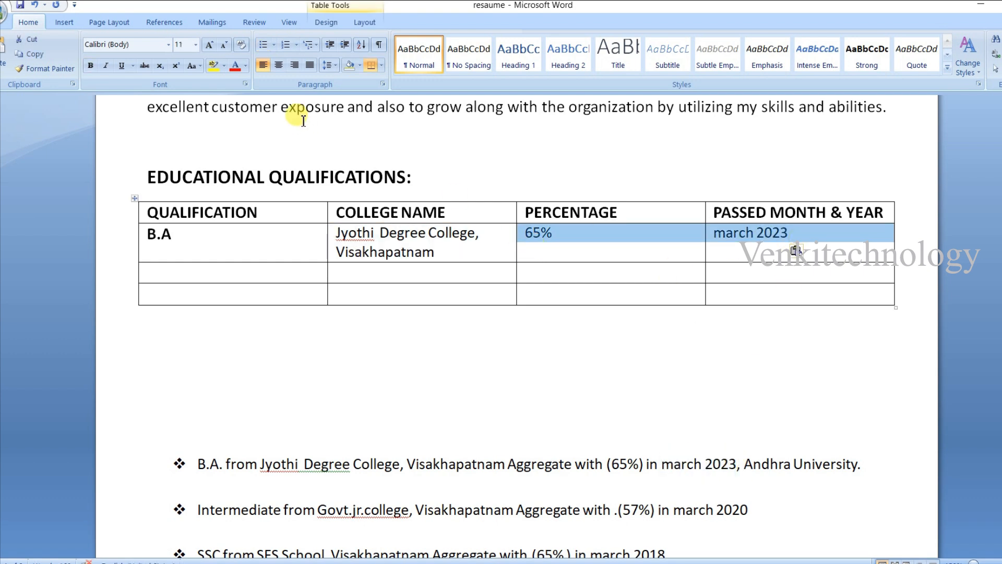
click(279, 65)
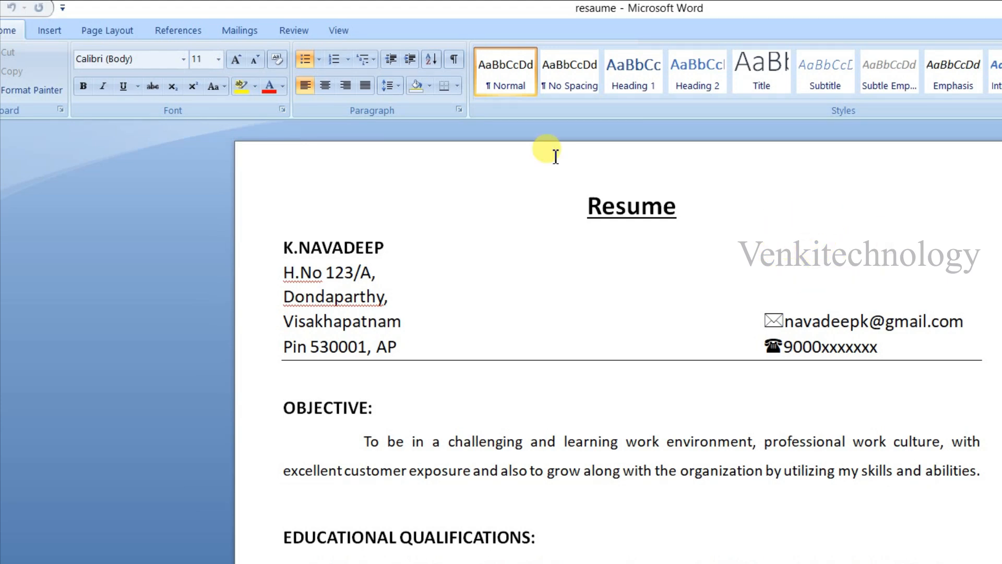
- Draw a roughly square rounded rectangle above the e-mail address in the resume header as a photo frame
click(48, 31)
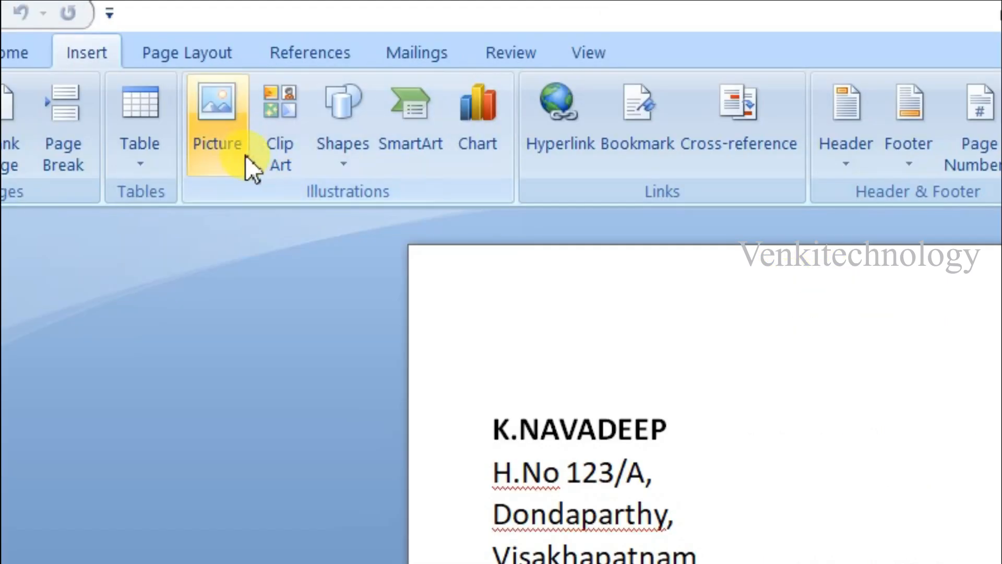
click(346, 99)
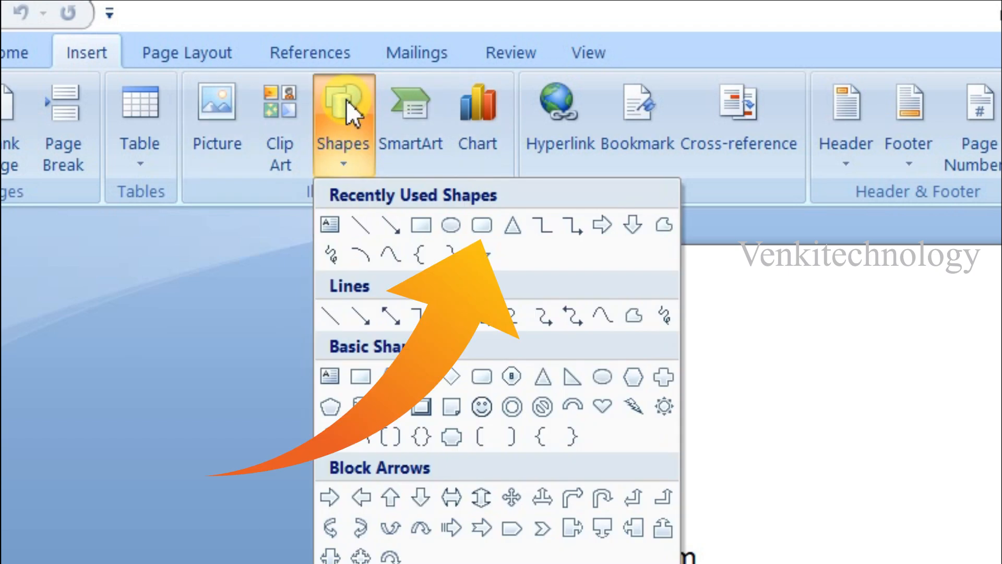
click(481, 225)
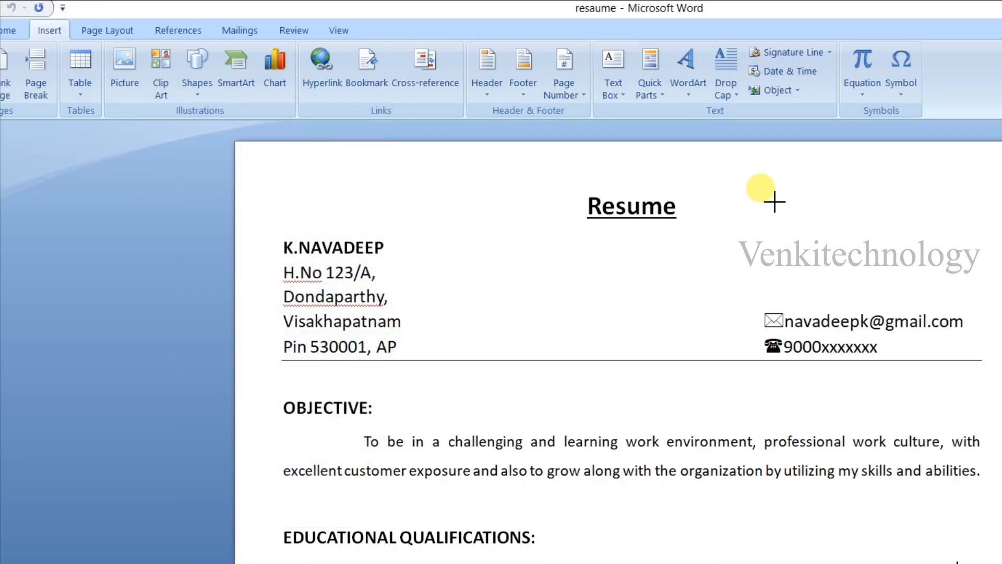
drag(774, 202, 896, 309)
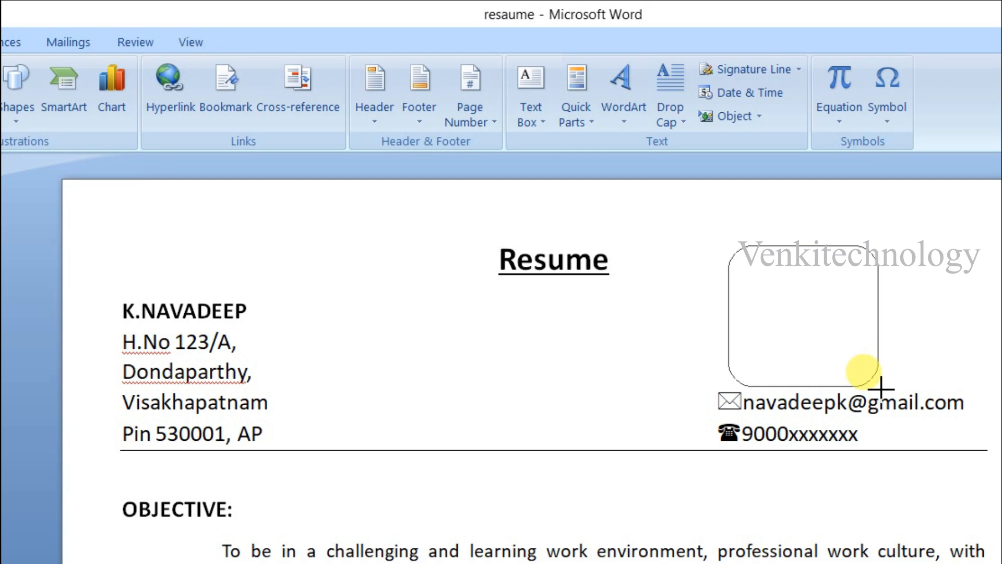
drag(881, 387, 875, 387)
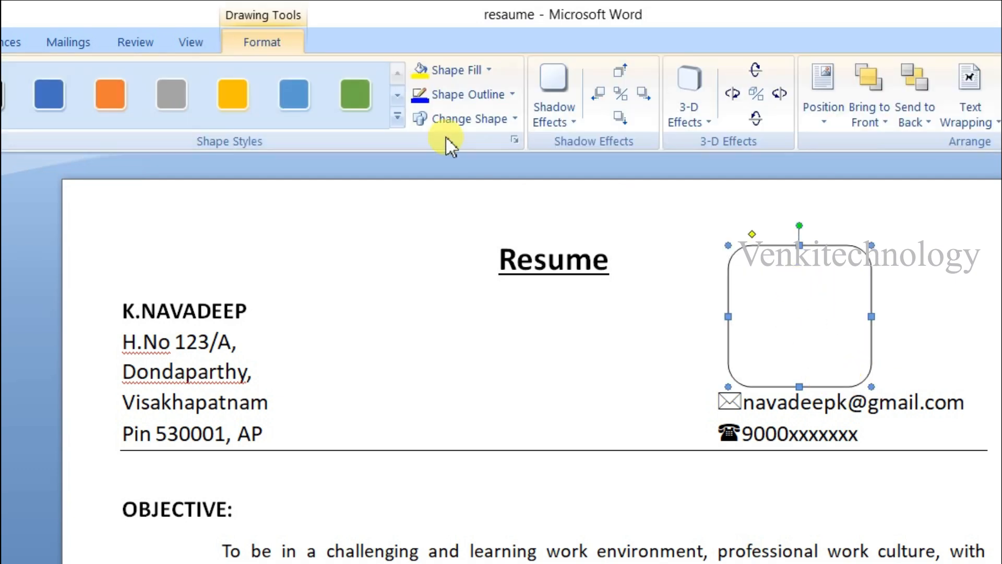
- Fill the rounded rectangle with the portrait picture stored on the Desktop
click(488, 70)
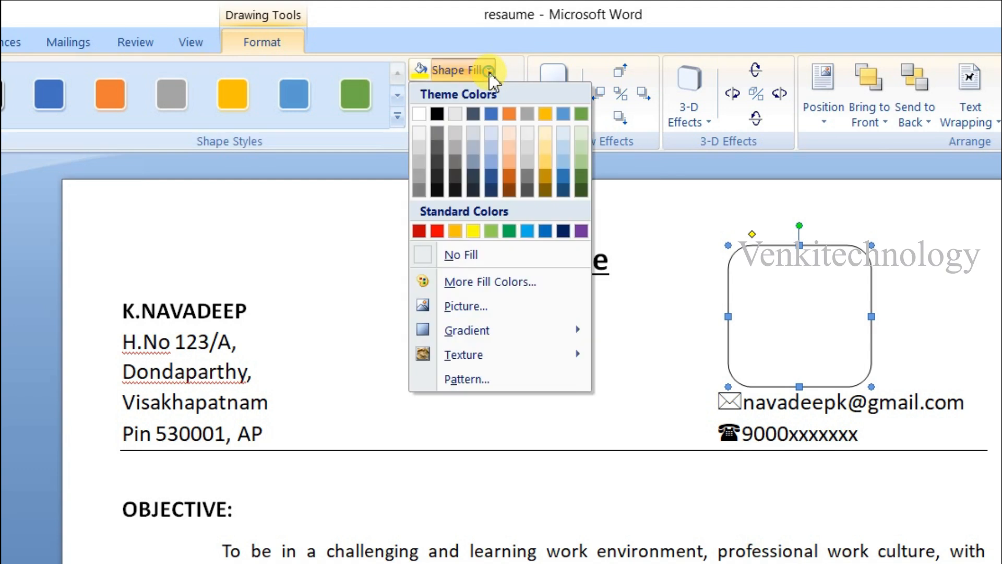
click(491, 306)
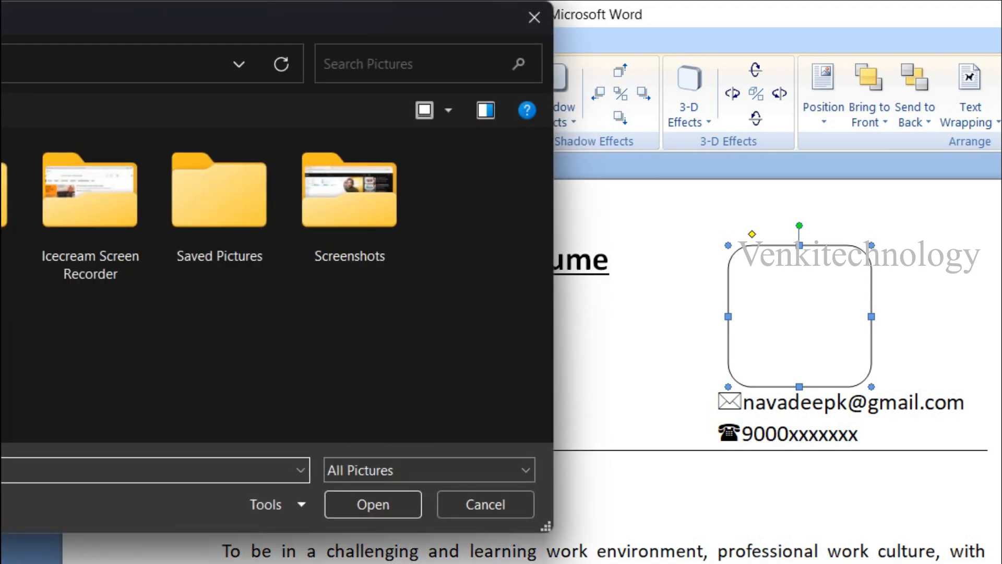
scroll(199, 328, down, 5)
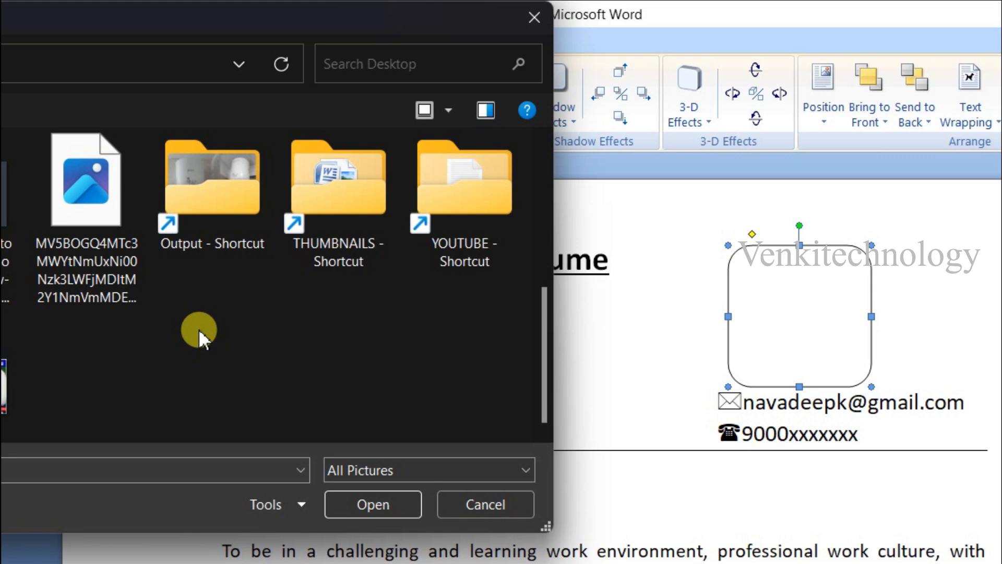
click(88, 186)
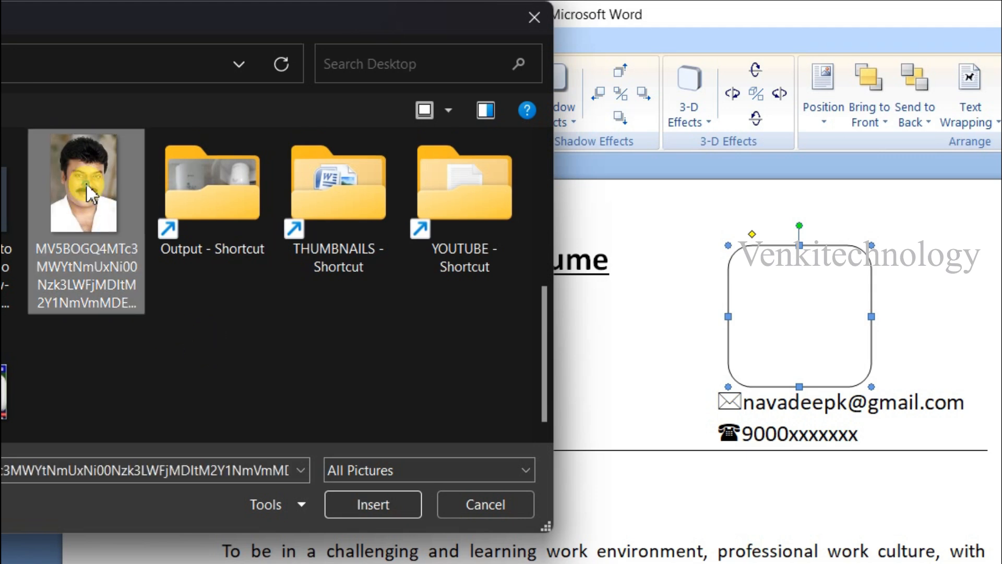
click(378, 506)
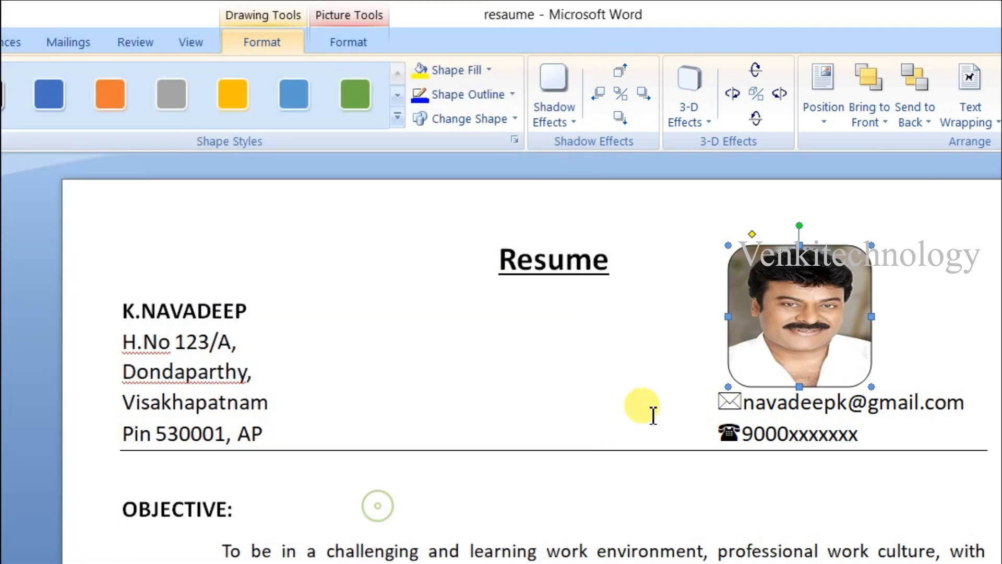
click(757, 514)
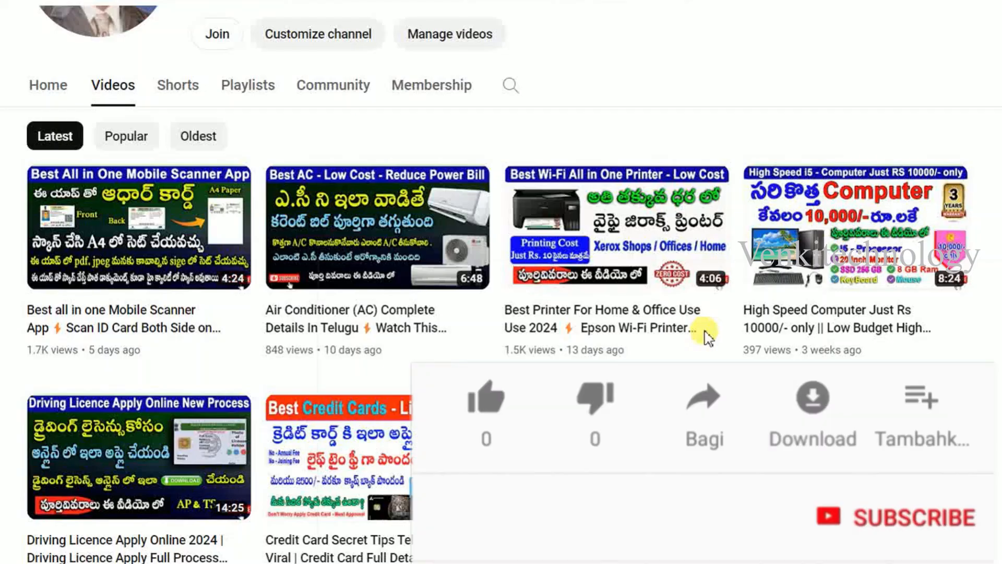
scroll(705, 335, down, 5)
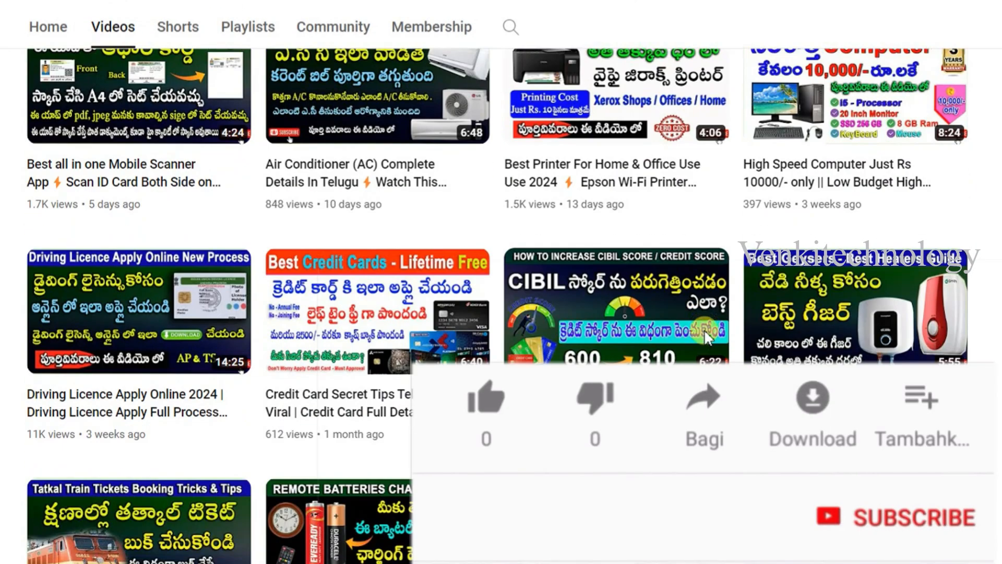
scroll(705, 332, down, 7)
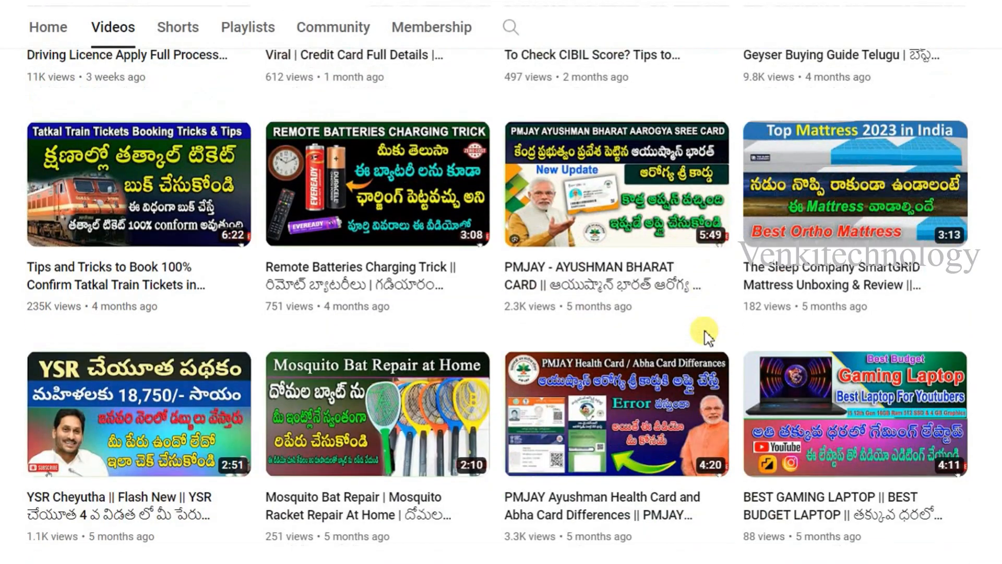
scroll(706, 335, down, 7)
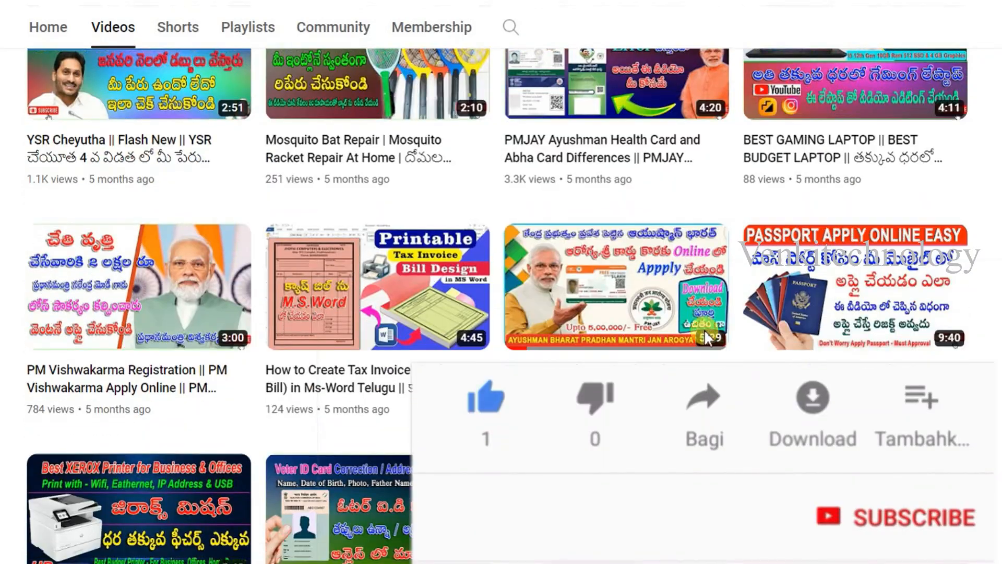
scroll(705, 331, down, 7)
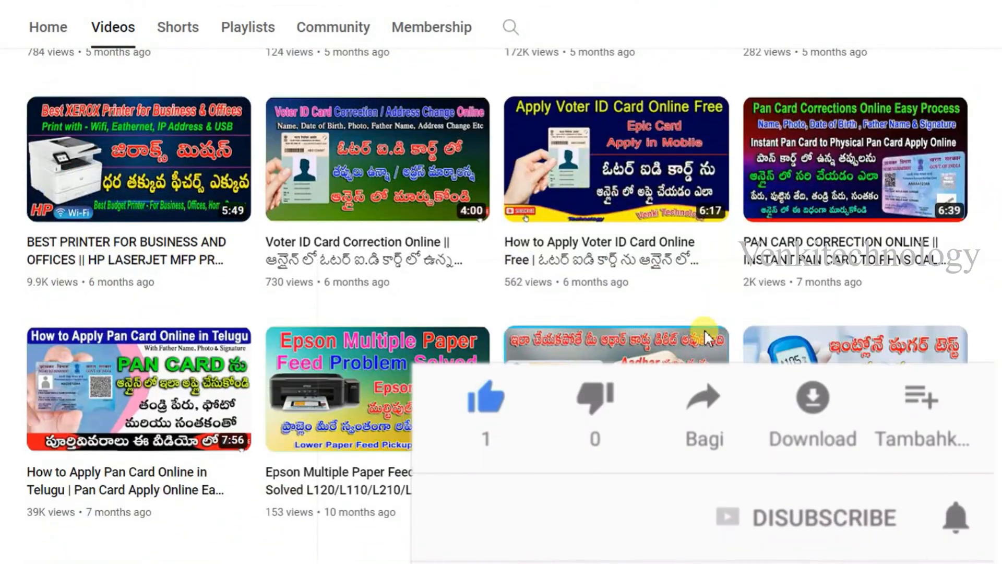